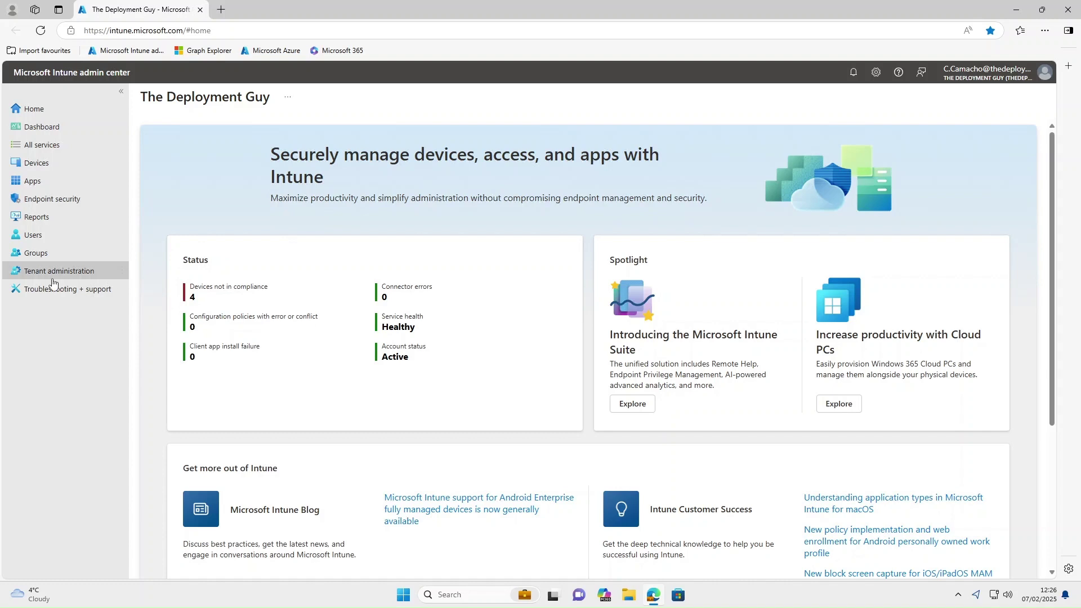
# Step: Filter All groups by 'update' and sort the Pilot, EarlyAdopters and Broad ring groups by name
pyautogui.click(38, 257)
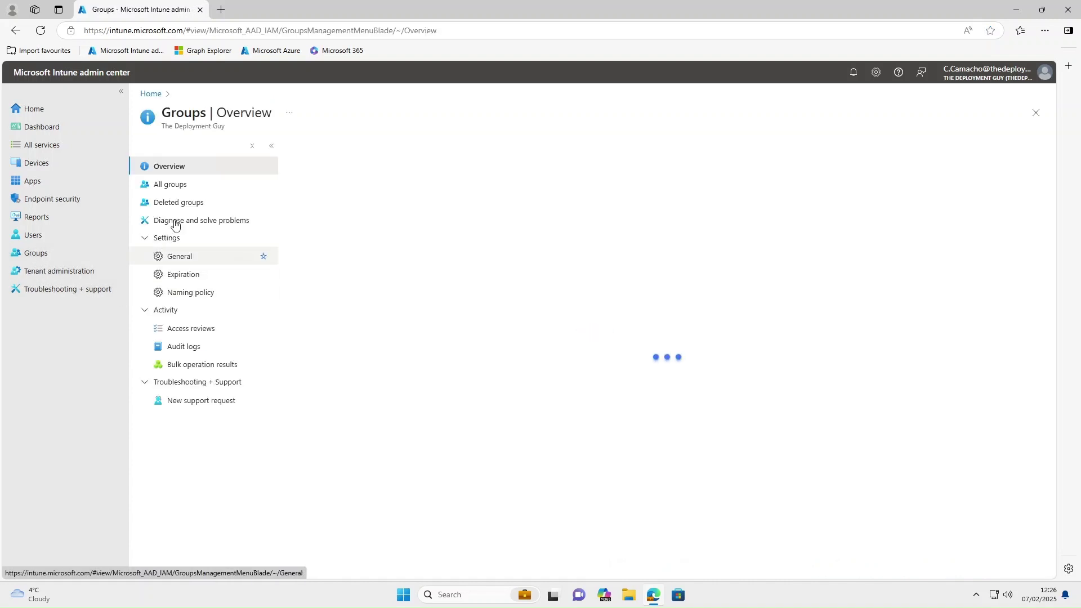
pyautogui.click(171, 185)
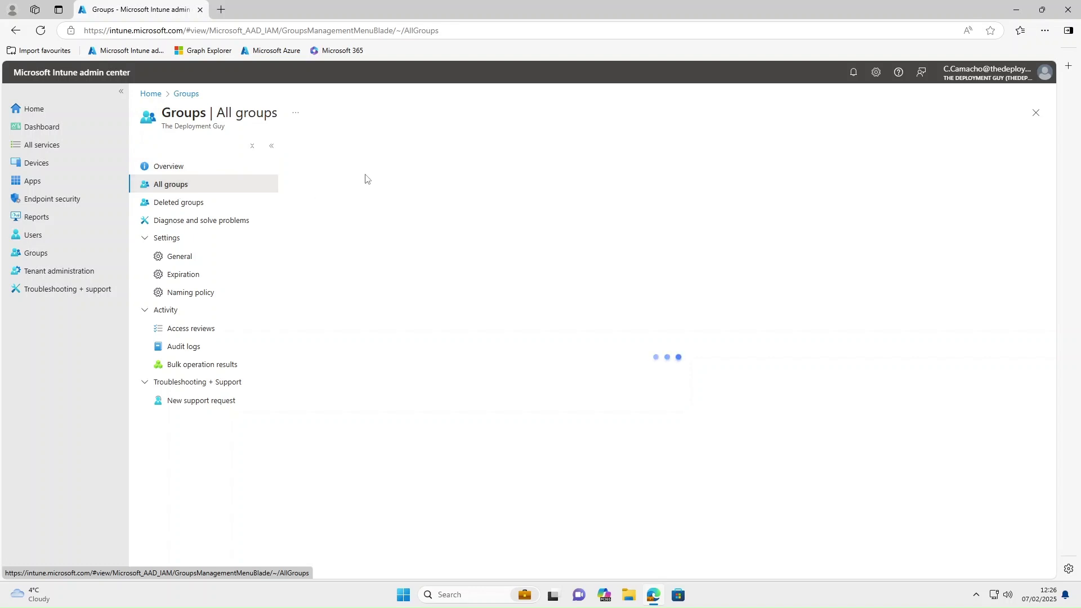
pyautogui.click(358, 192)
pyautogui.write('update')
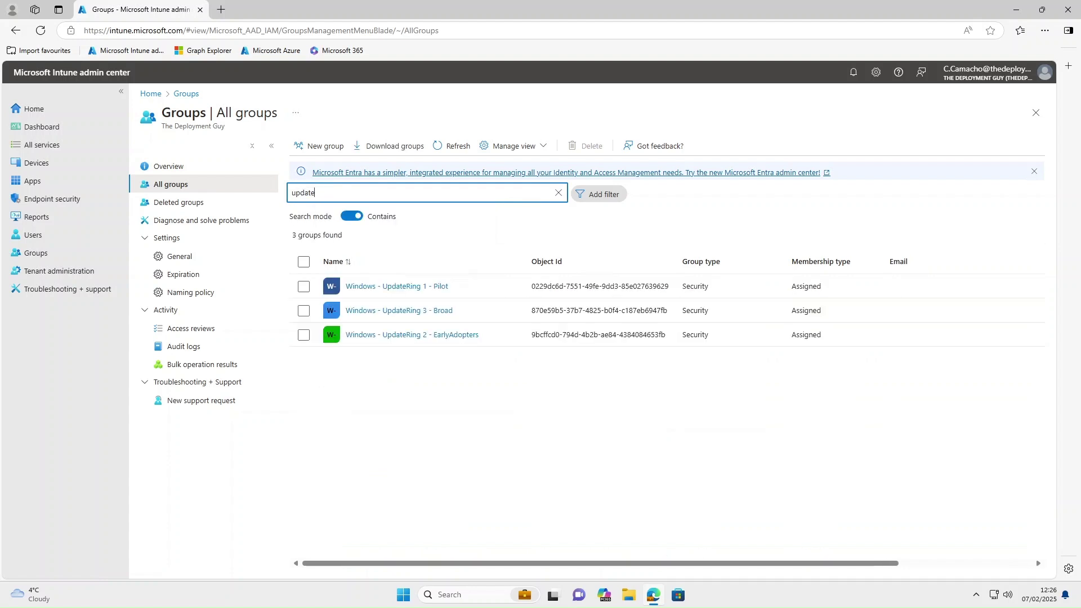
pyautogui.click(349, 262)
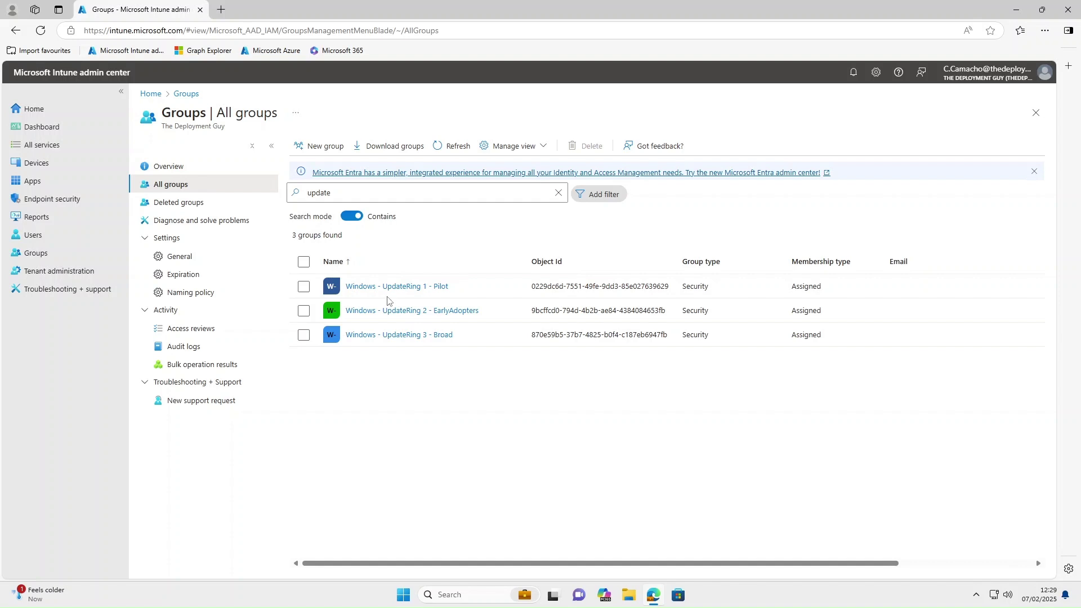
# Step: Start a Windows update ring named 'Windows - Update Ring 1 - Pilot Devices' and complete Basics
pyautogui.click(36, 162)
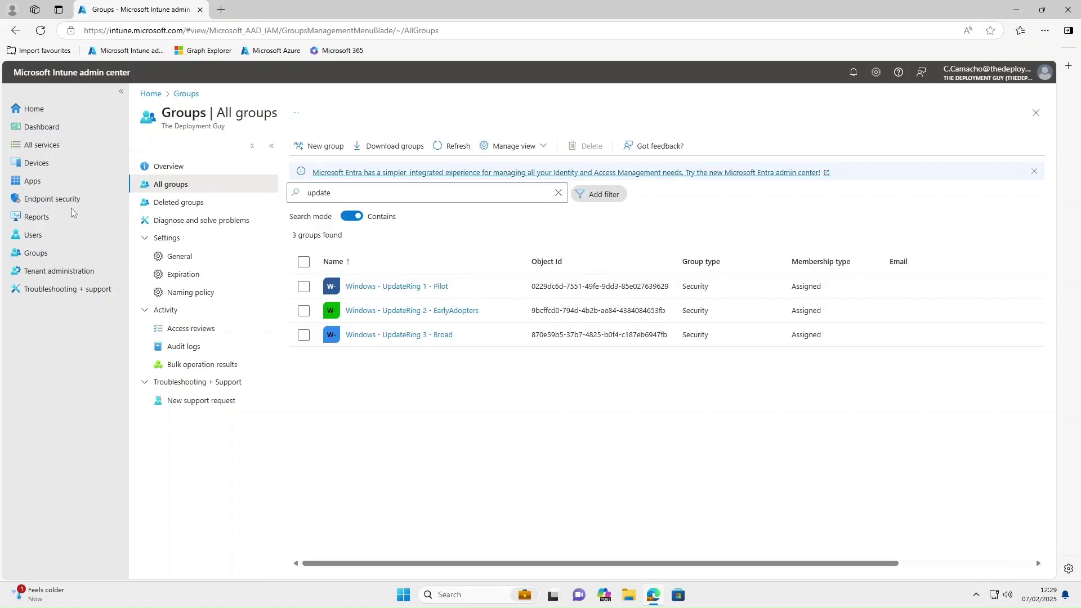
pyautogui.click(37, 163)
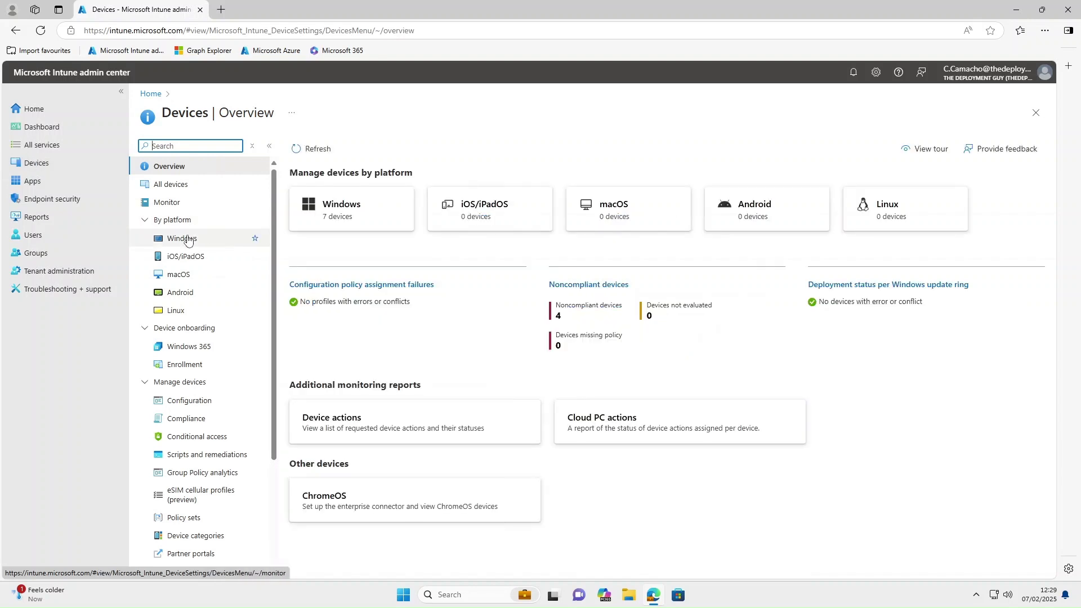
pyautogui.click(182, 239)
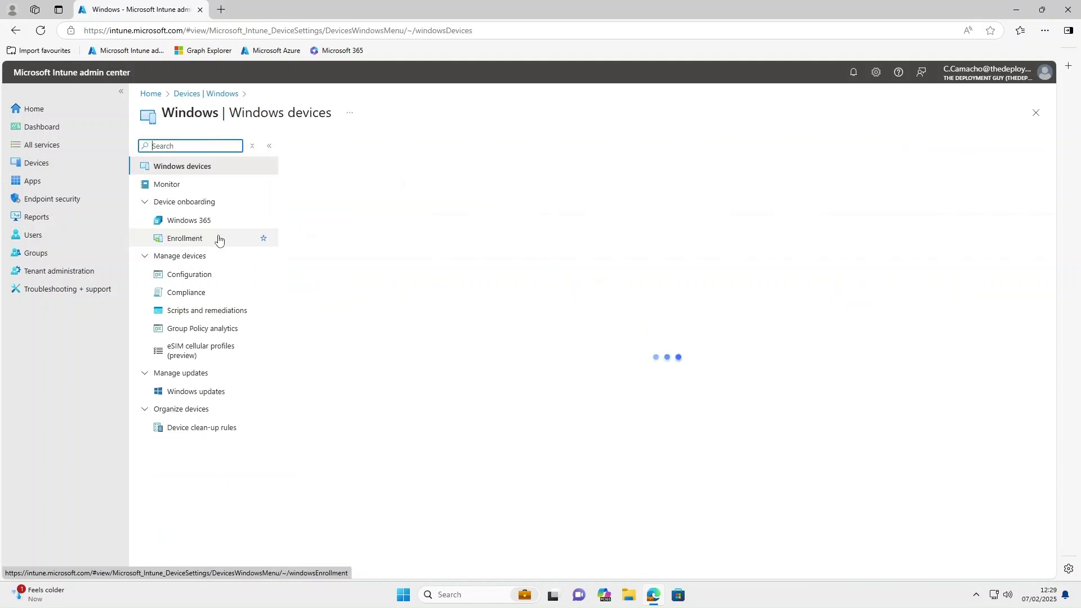
pyautogui.click(190, 396)
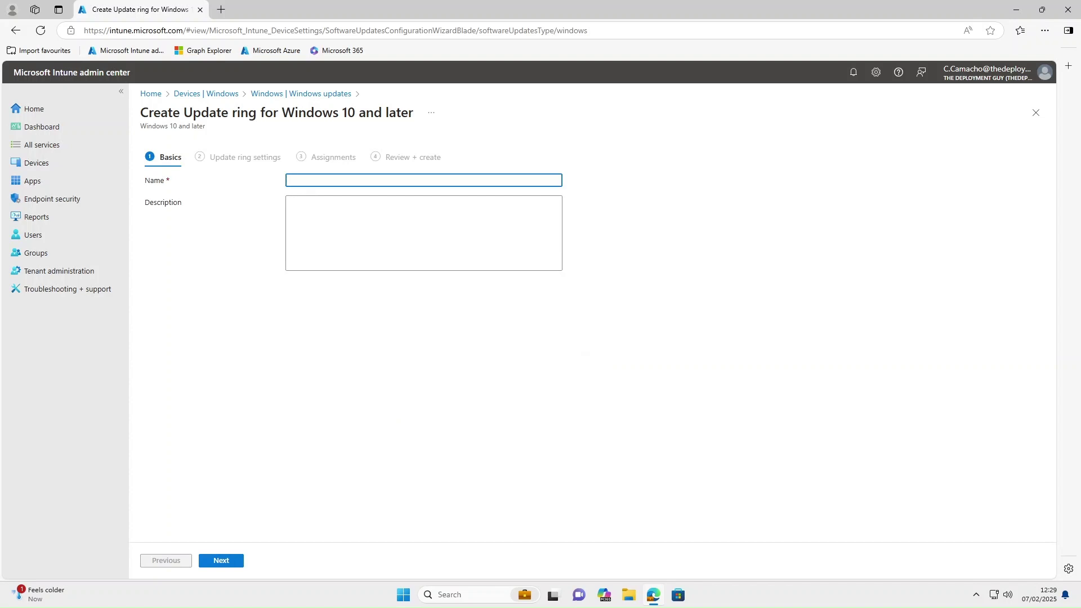
pyautogui.write('Windows - Update Ring 1 - Pilot Devices')
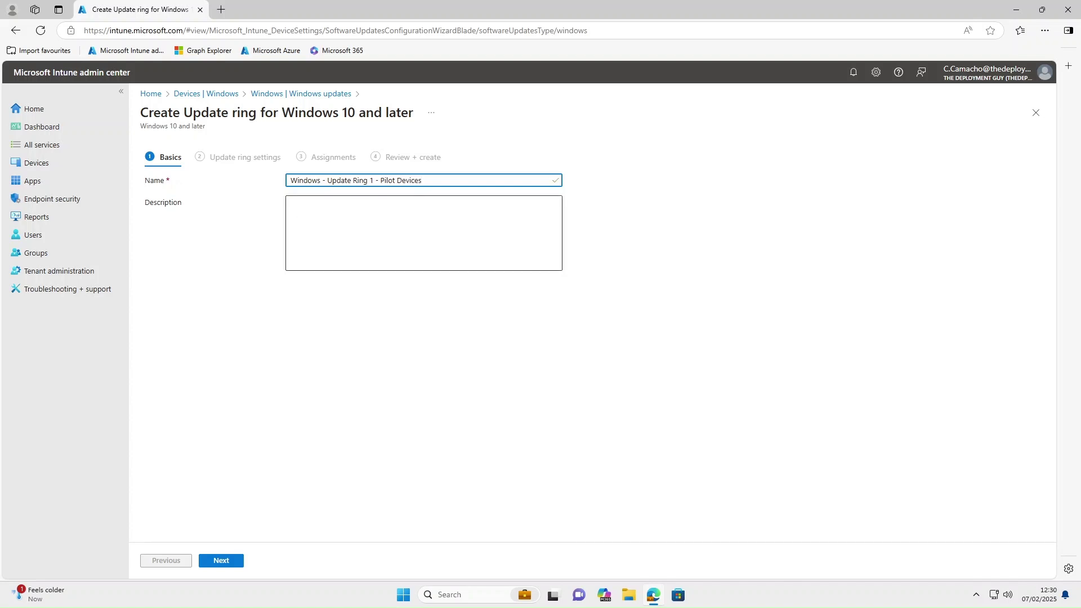
pyautogui.click(222, 560)
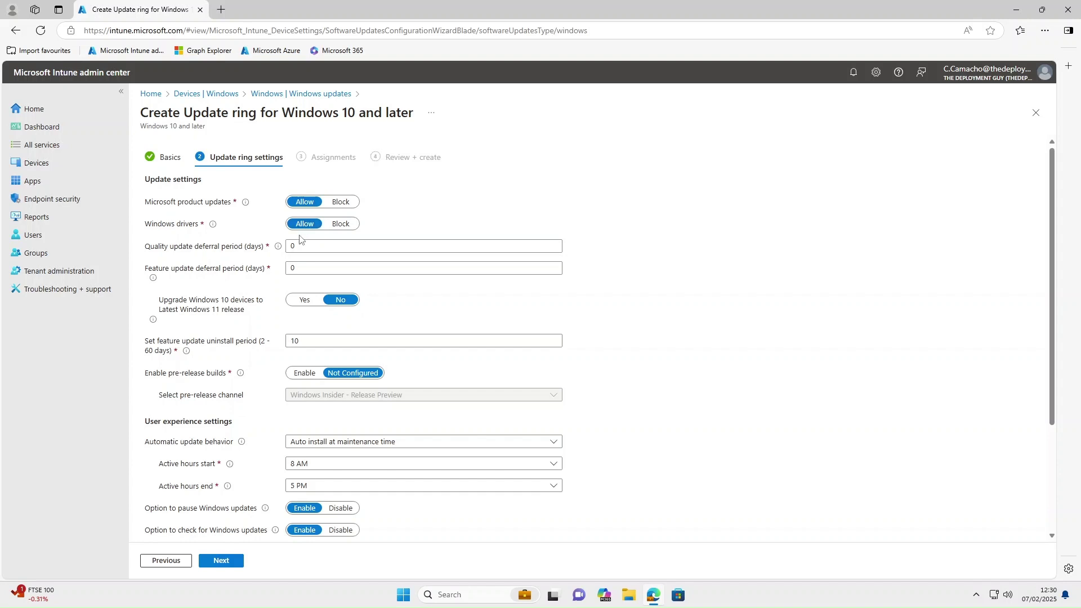
# Step: Keep 0-day quality and feature deferrals, set a 7-day uninstall period, leave pre-release builds Not Configured
pyautogui.click(304, 246)
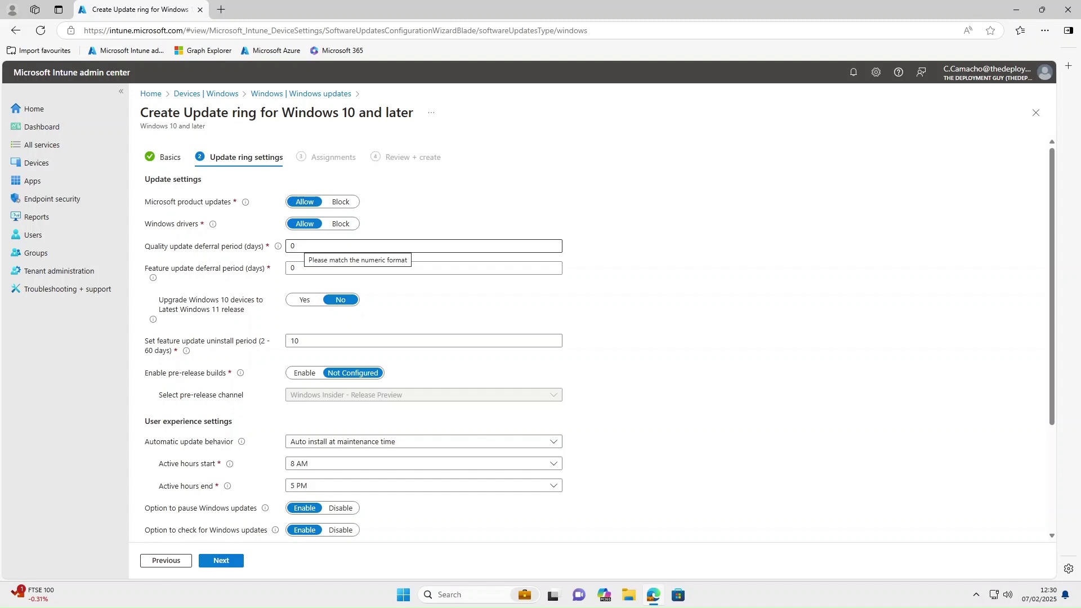
pyautogui.hotkey('ctrl', 'a')
pyautogui.click(293, 268)
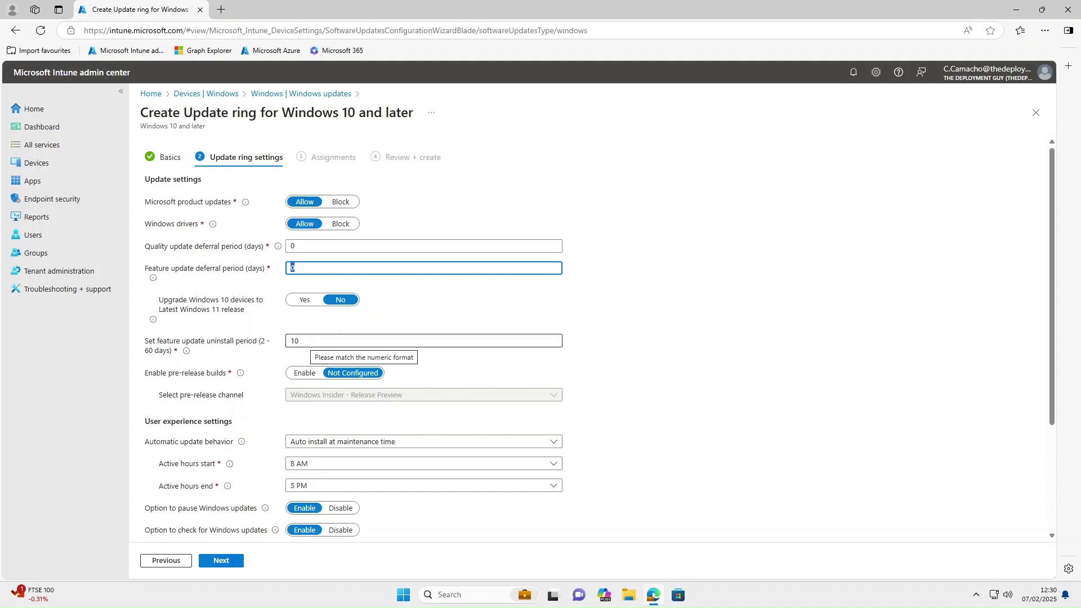
pyautogui.press('Tab')
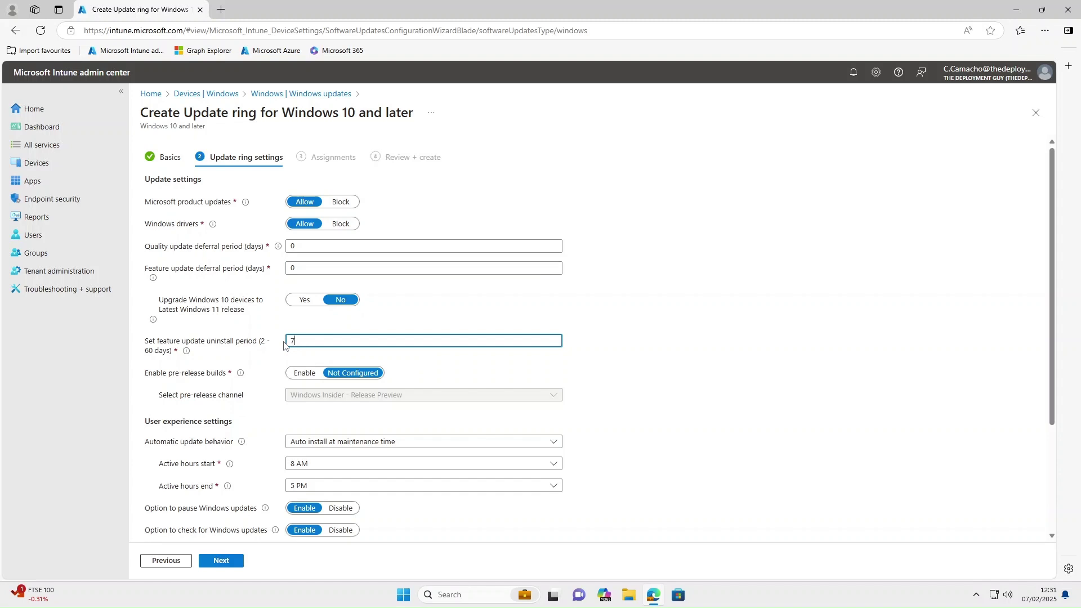
pyautogui.click(626, 325)
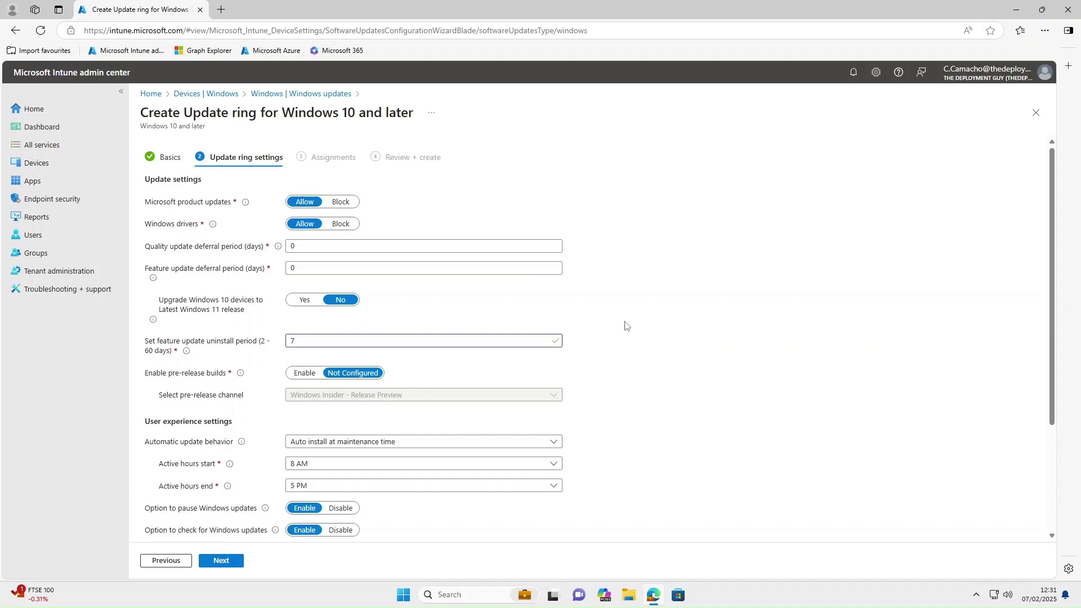
pyautogui.click(304, 373)
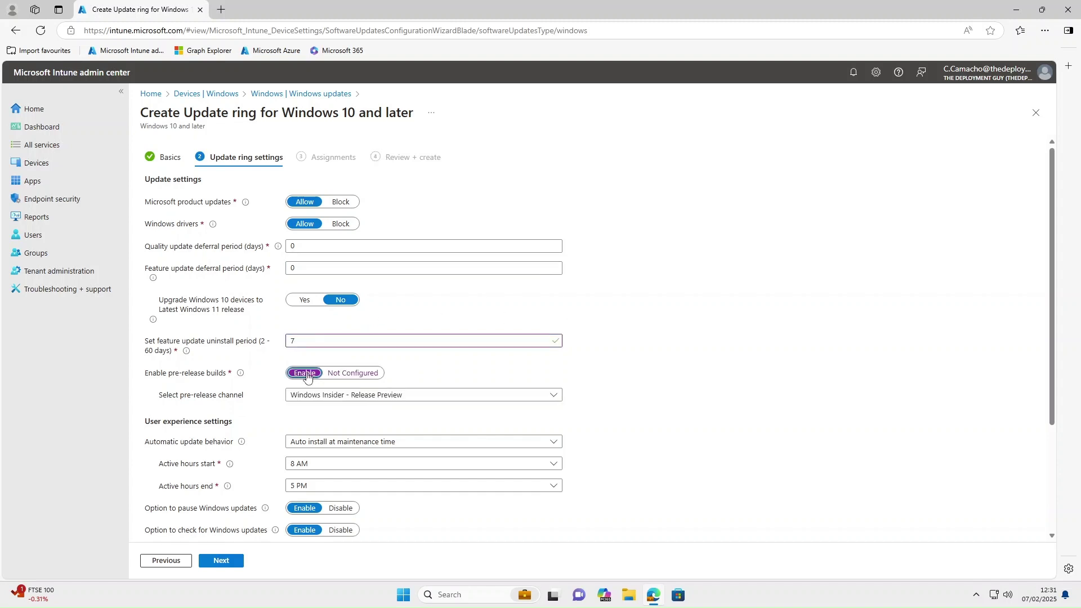
pyautogui.click(344, 394)
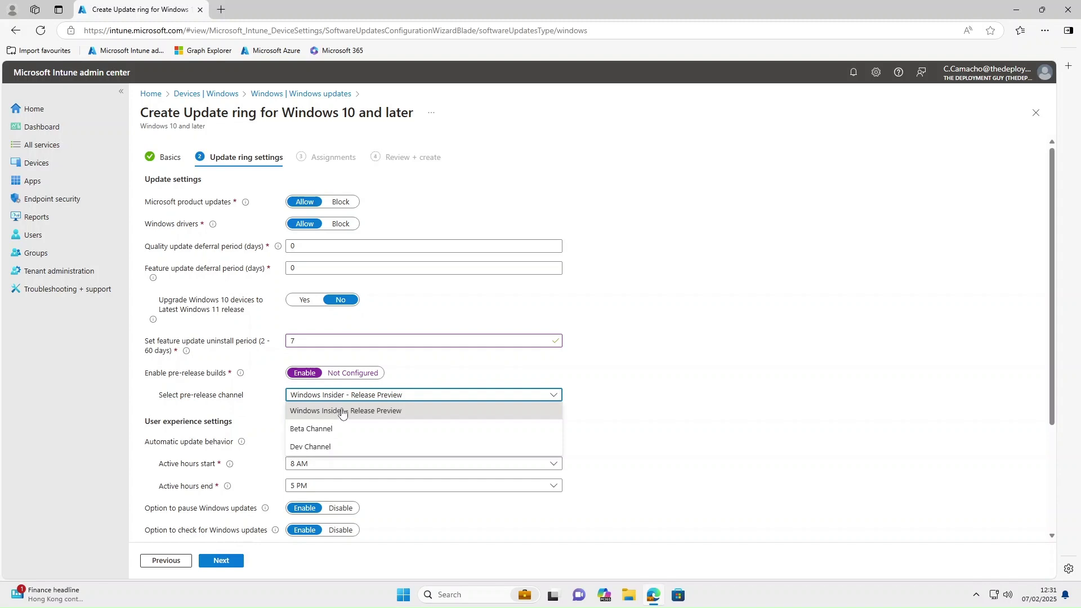
pyautogui.click(351, 374)
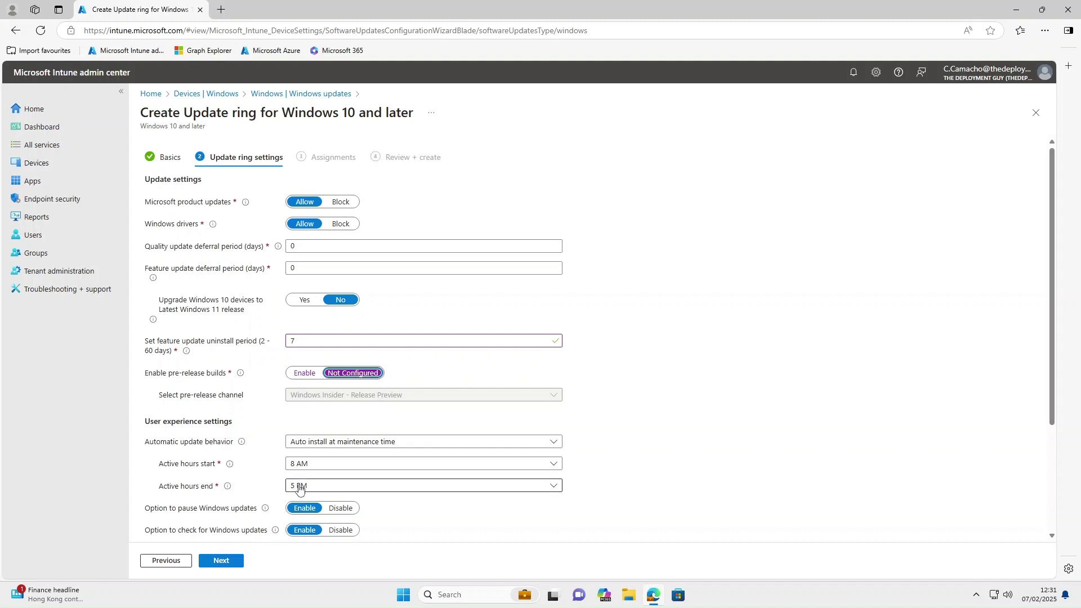
# Step: Schedule automatic installs for the second week's Tuesday at 7 PM
pyautogui.click(307, 447)
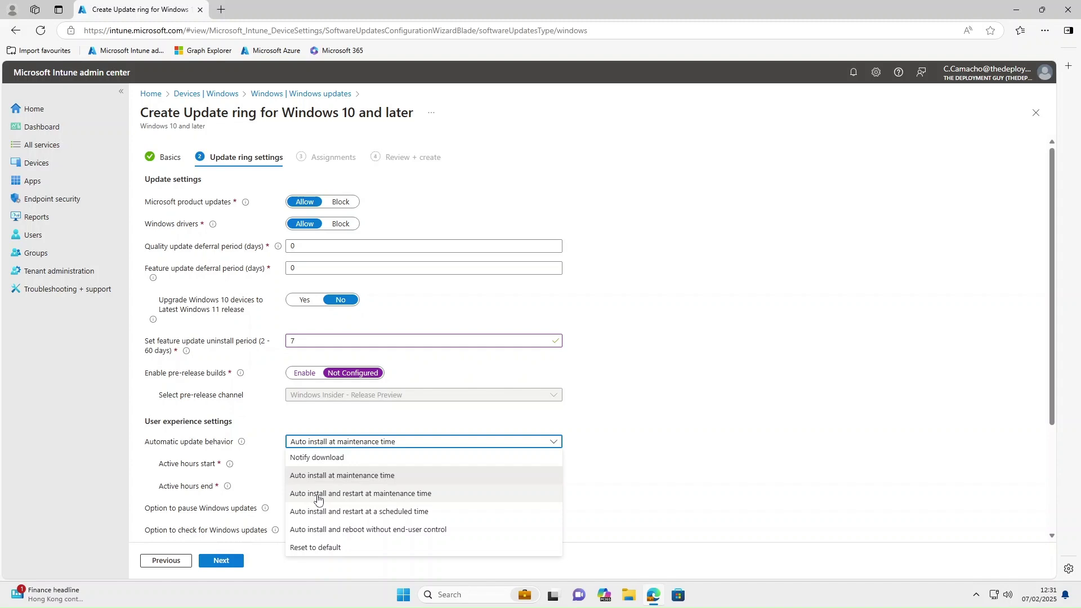
pyautogui.click(334, 511)
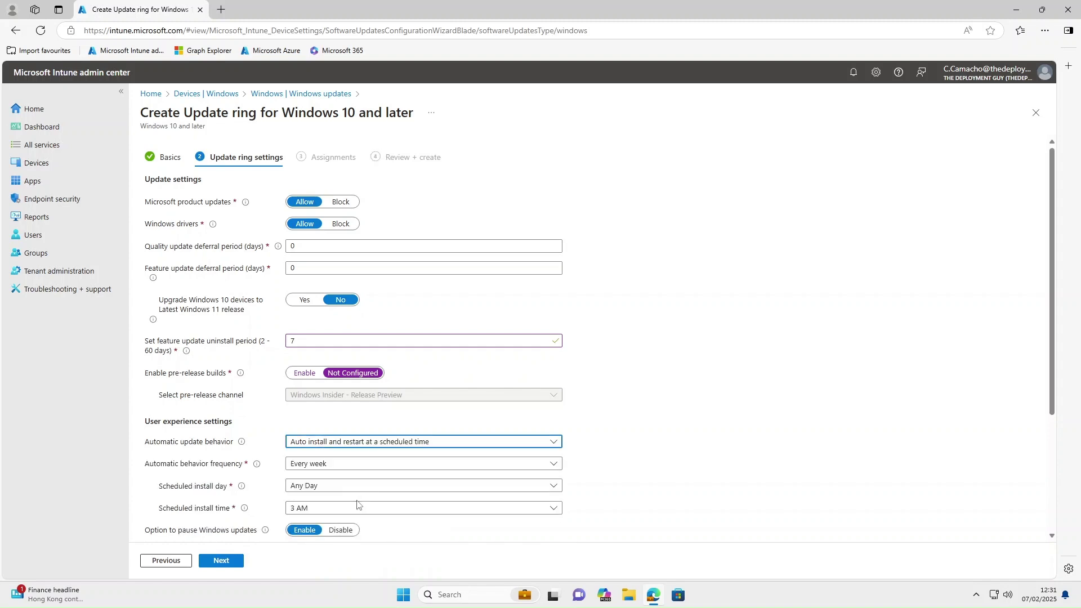
pyautogui.click(324, 466)
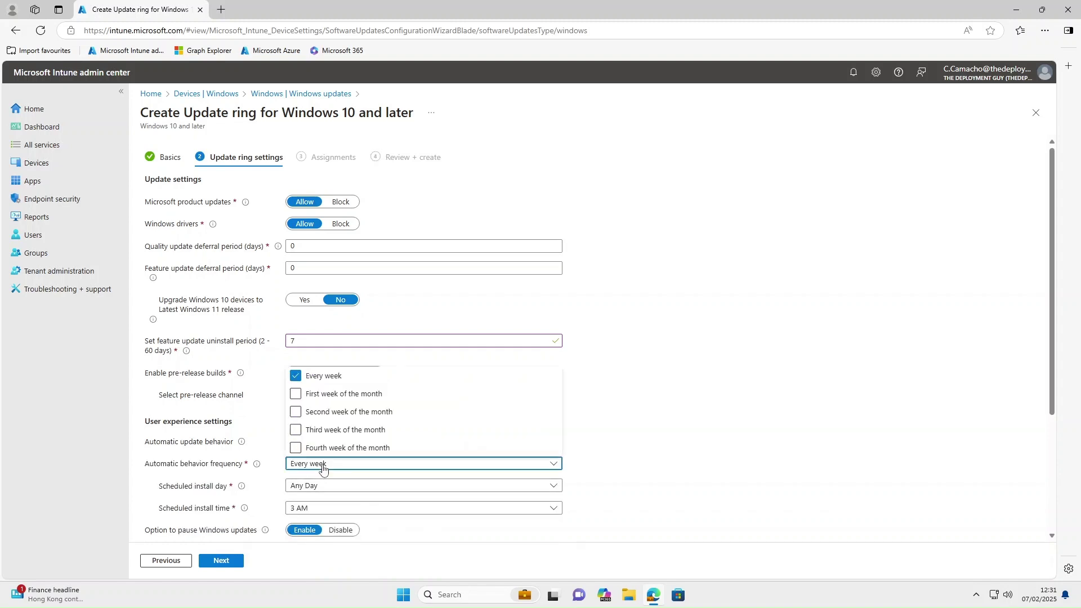
pyautogui.click(296, 375)
pyautogui.click(297, 412)
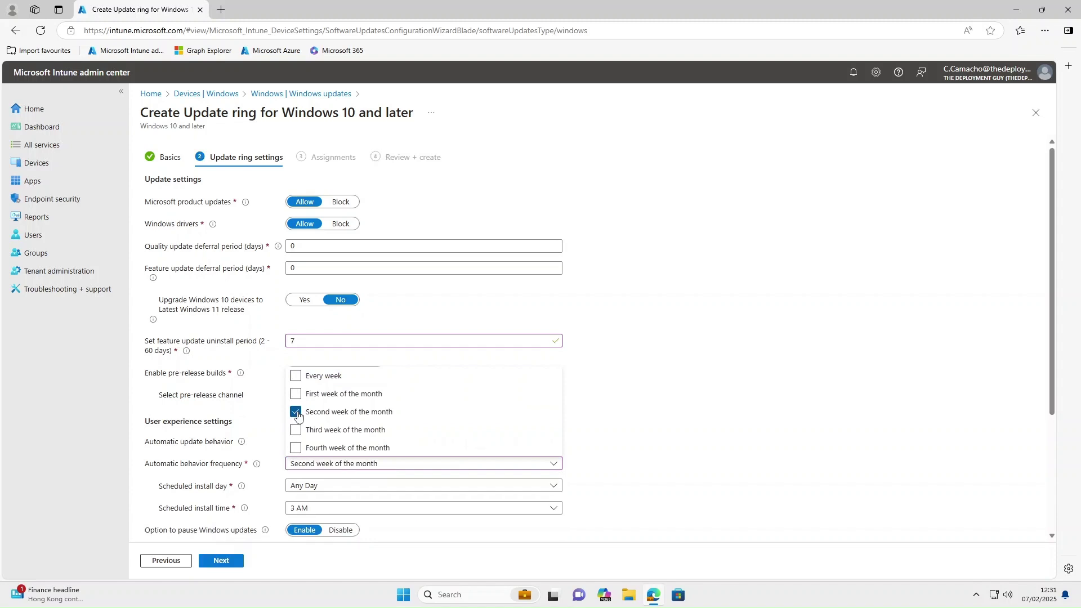
pyautogui.click(312, 487)
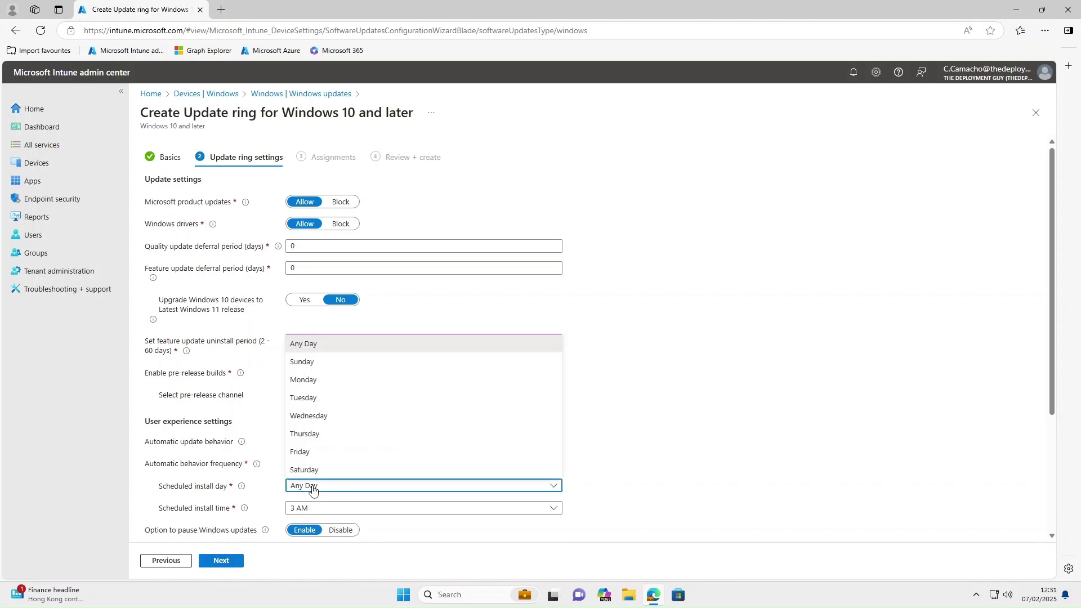
pyautogui.click(314, 397)
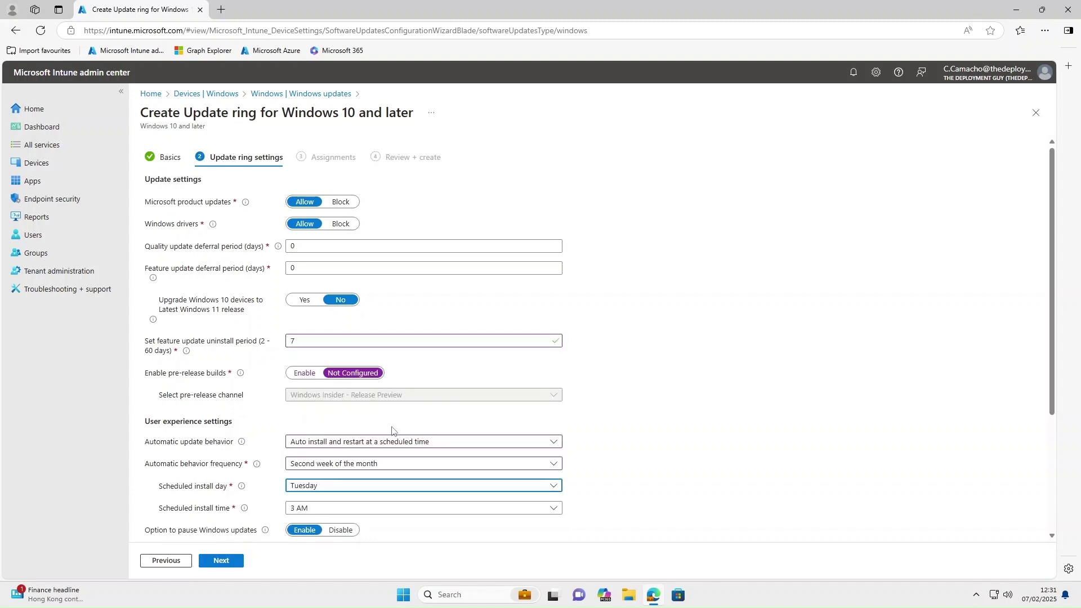
pyautogui.click(313, 510)
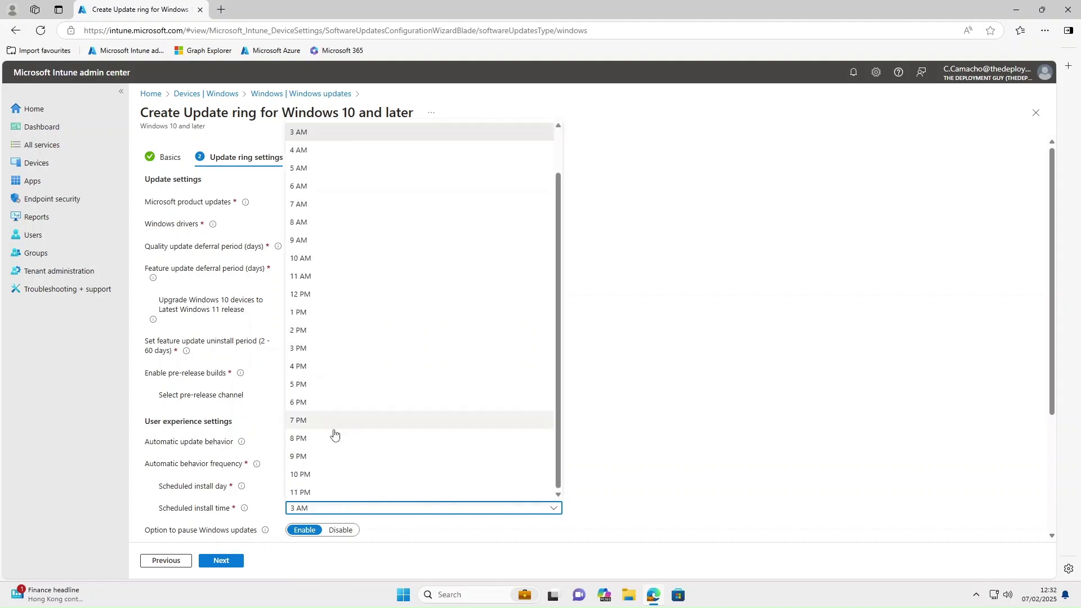
pyautogui.click(304, 421)
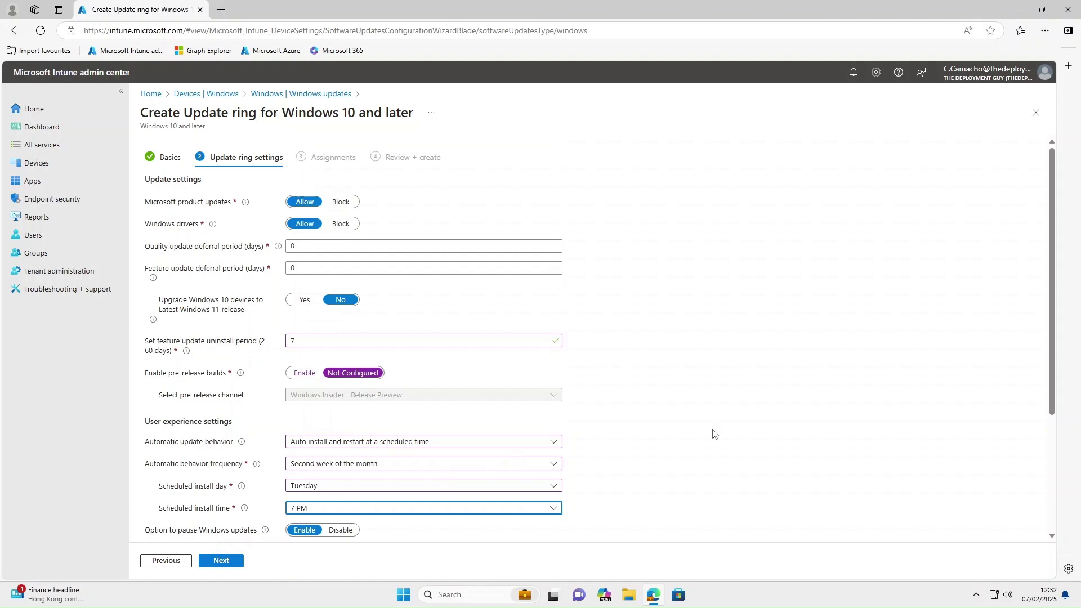
# Step: Disable pausing and checking for updates, and keep default Windows Update notifications
pyautogui.scroll(-2, 692, 427)
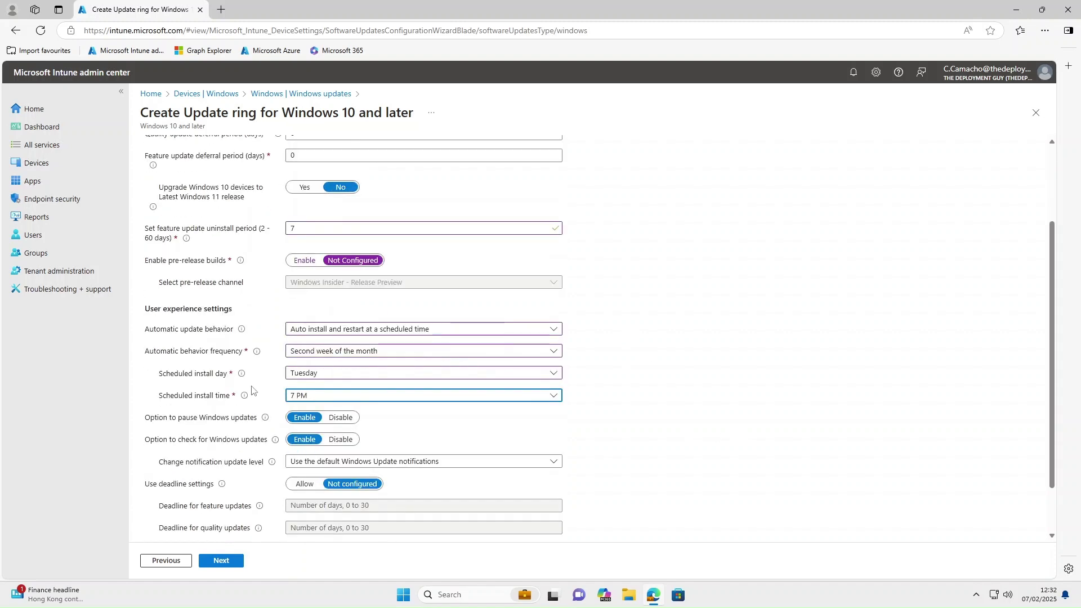
pyautogui.click(342, 419)
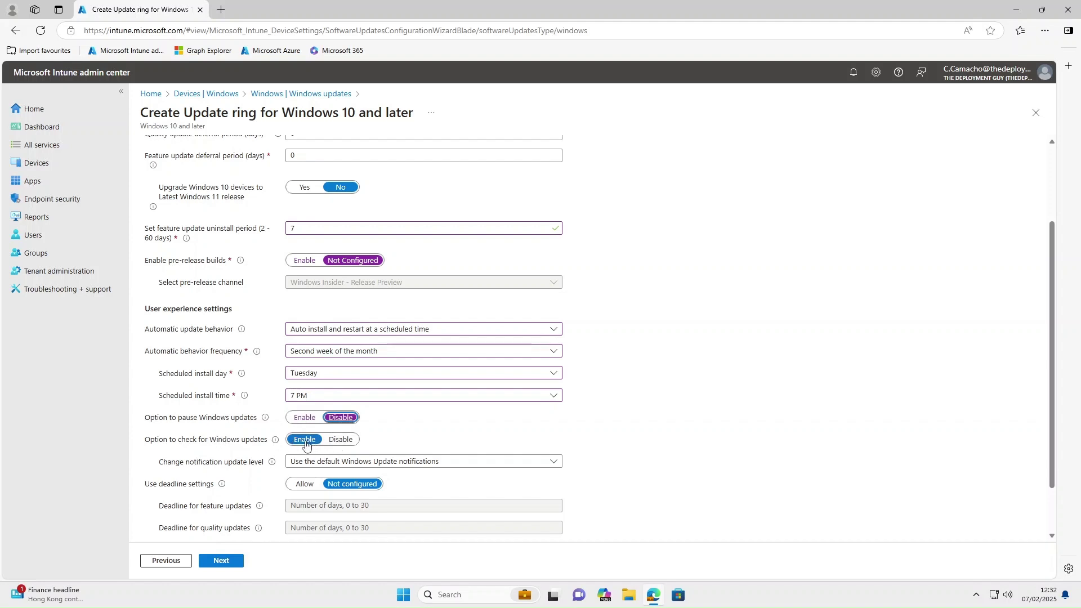
pyautogui.click(340, 440)
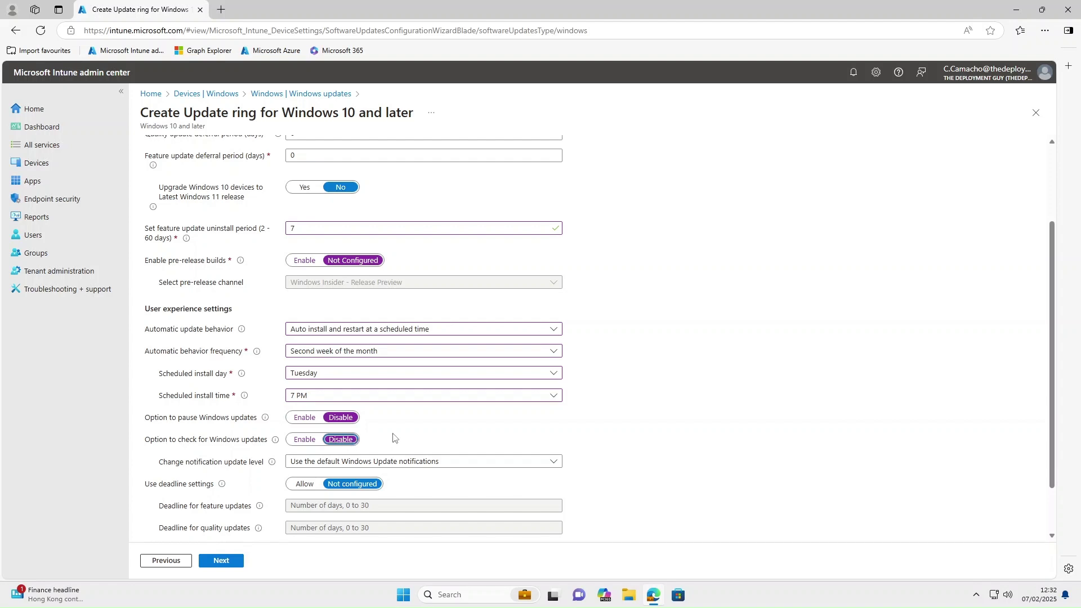
pyautogui.click(433, 462)
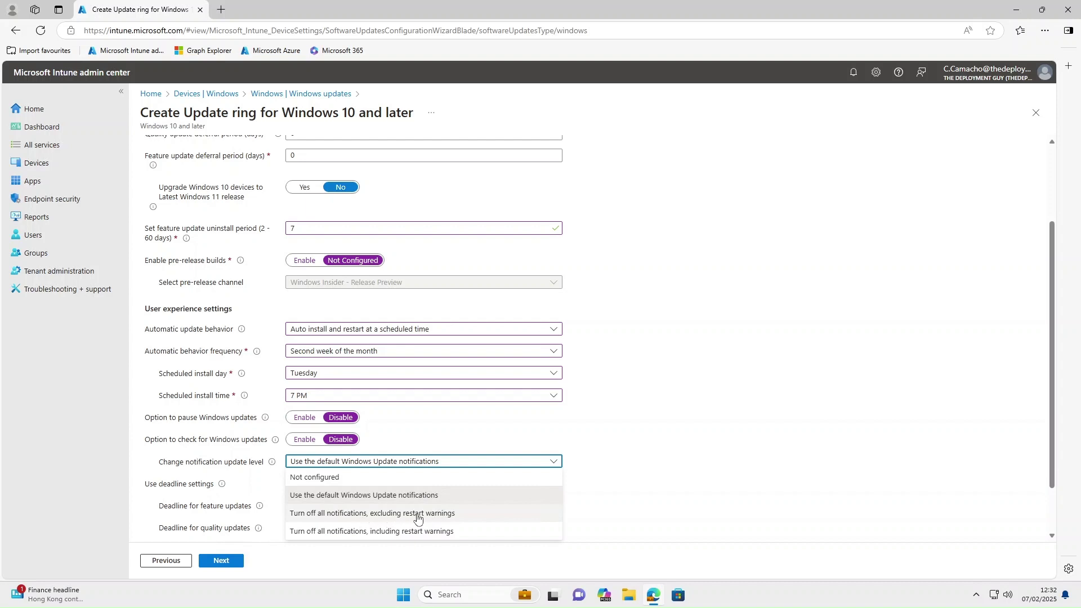
pyautogui.click(342, 496)
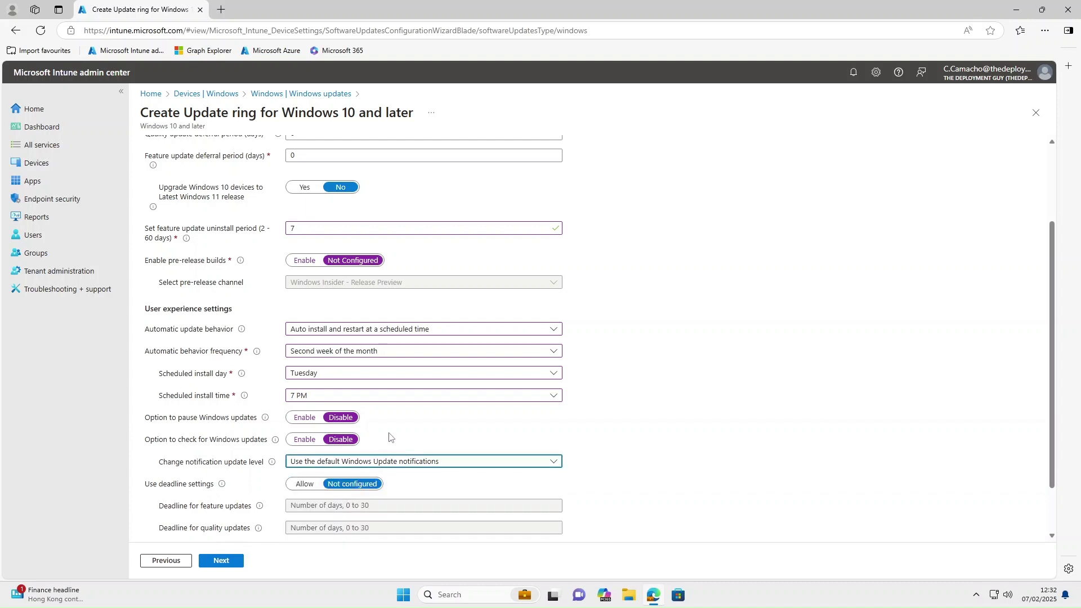
# Step: Allow deadlines with 0-day feature and quality deadlines, a 1-day grace period, and no auto reboot
pyautogui.click(308, 485)
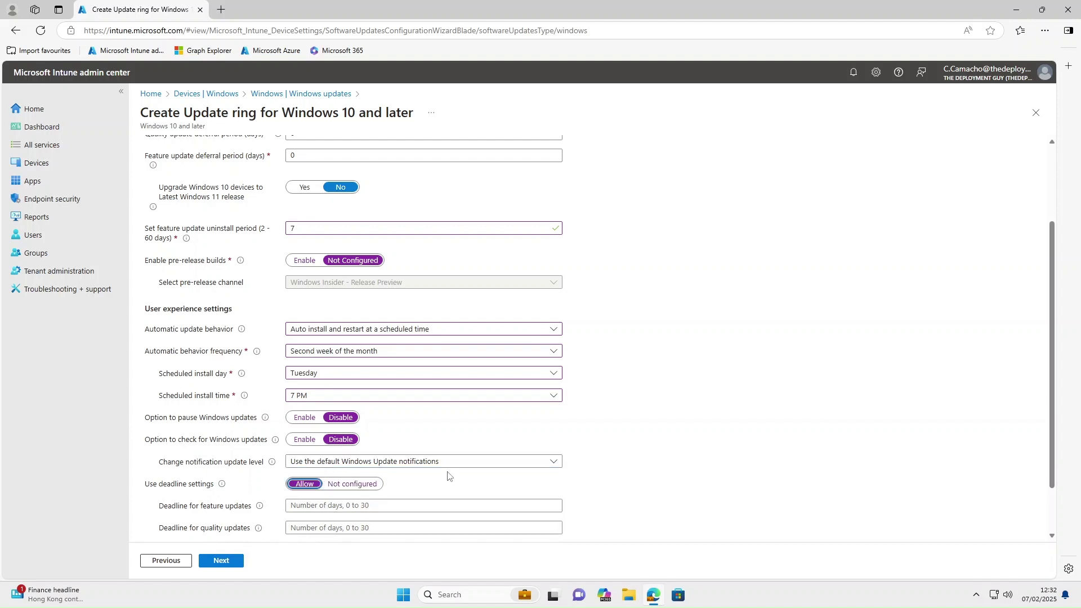
pyautogui.scroll(-1, 451, 476)
pyautogui.click(293, 449)
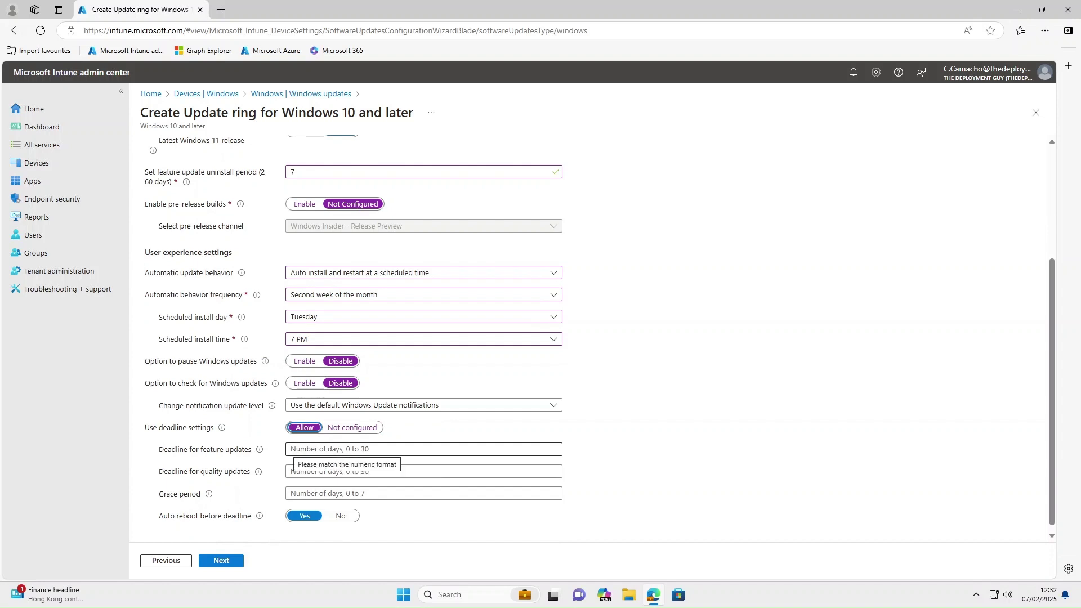
pyautogui.click(292, 449)
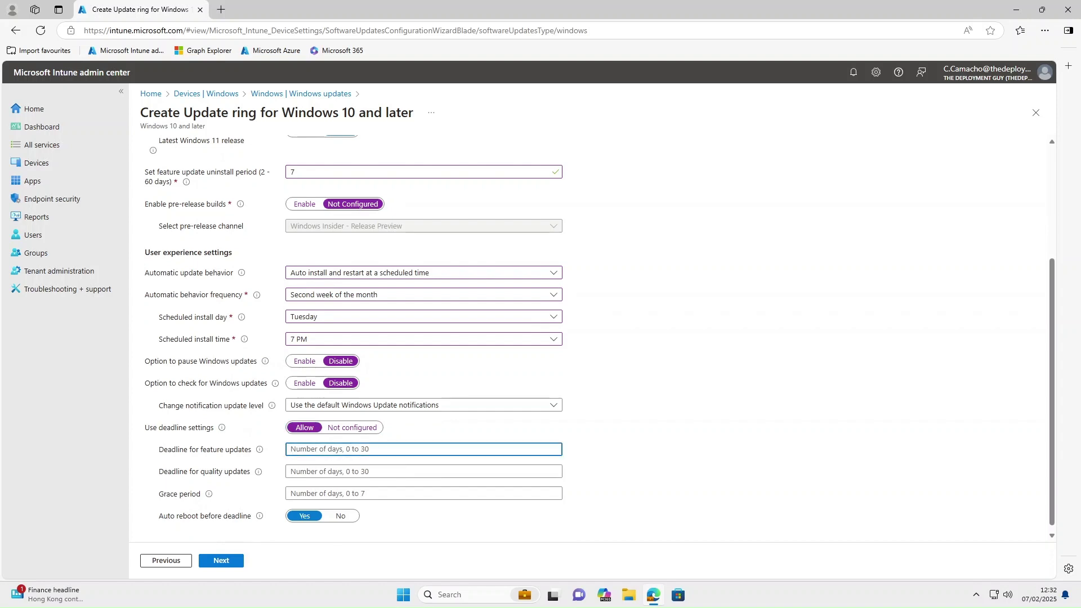
pyautogui.write('0')
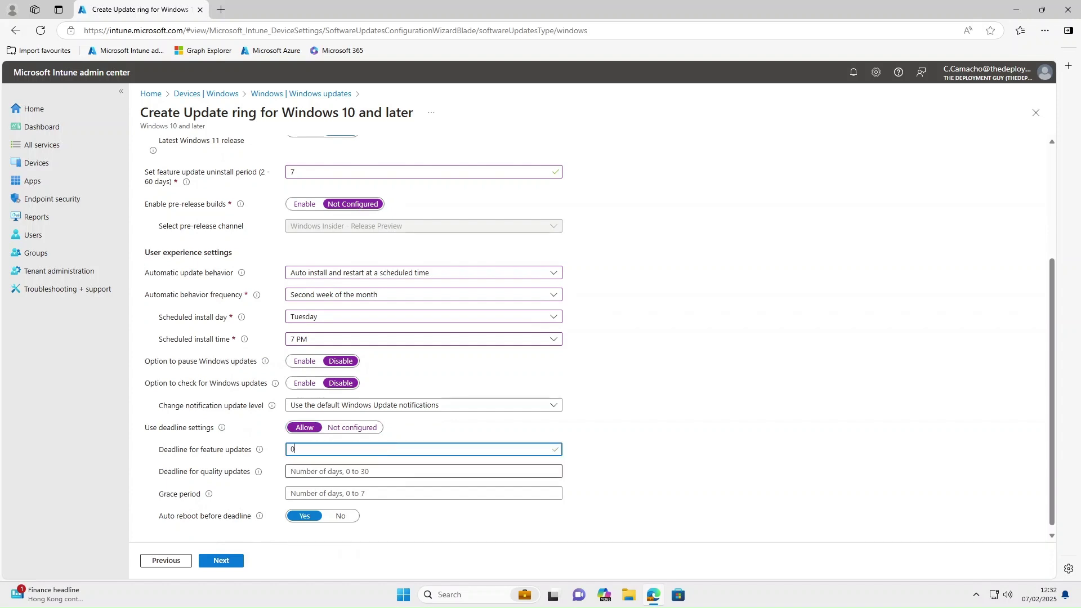
pyautogui.click(315, 471)
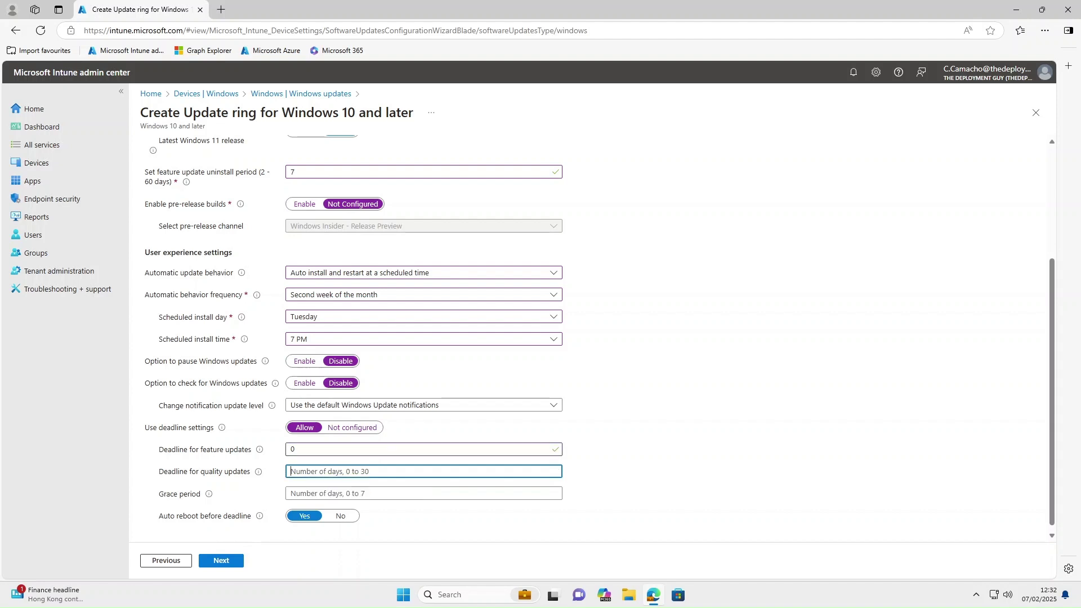
pyautogui.write('0')
pyautogui.click(315, 493)
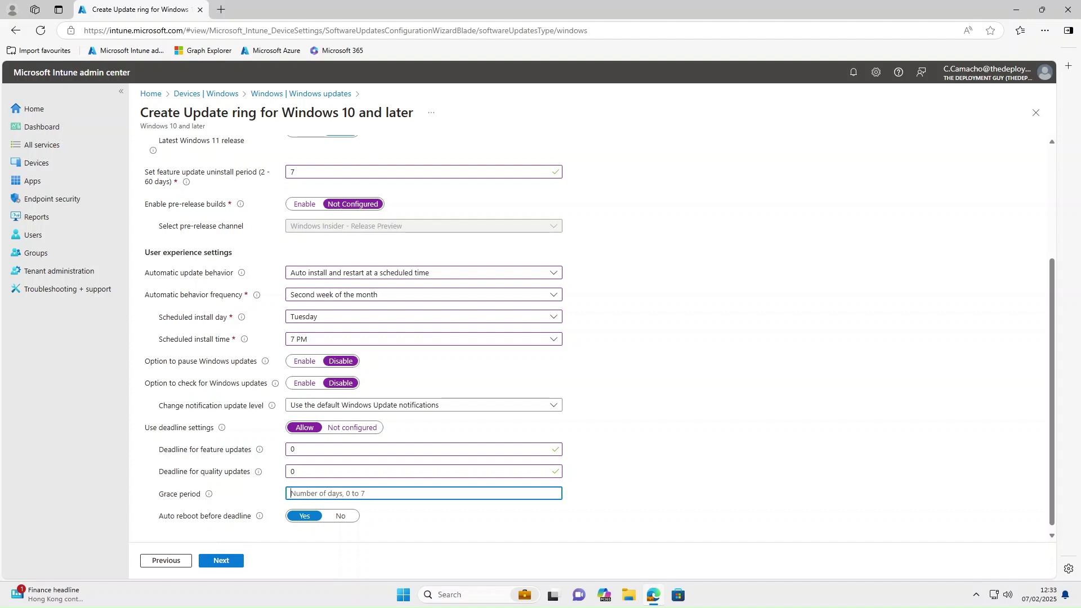
pyautogui.write('1')
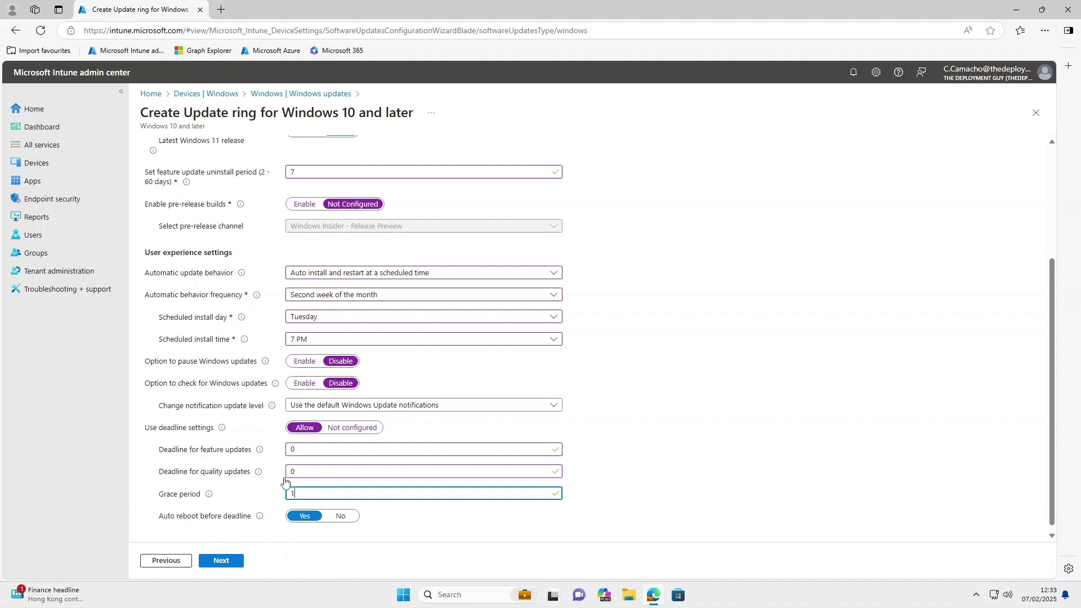
pyautogui.click(343, 515)
pyautogui.scroll(-1, 635, 496)
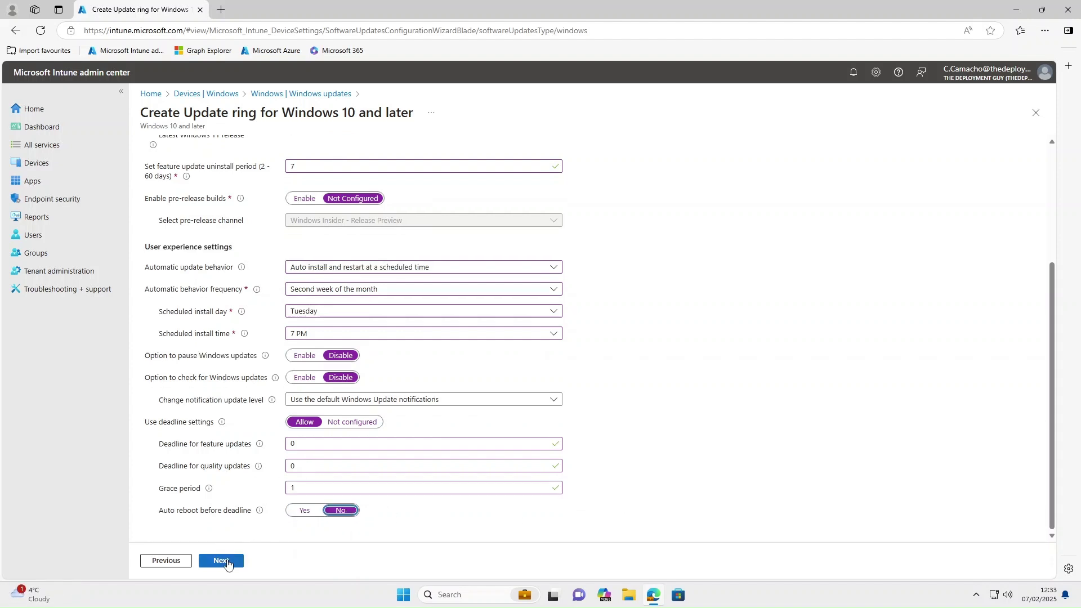
pyautogui.click(222, 561)
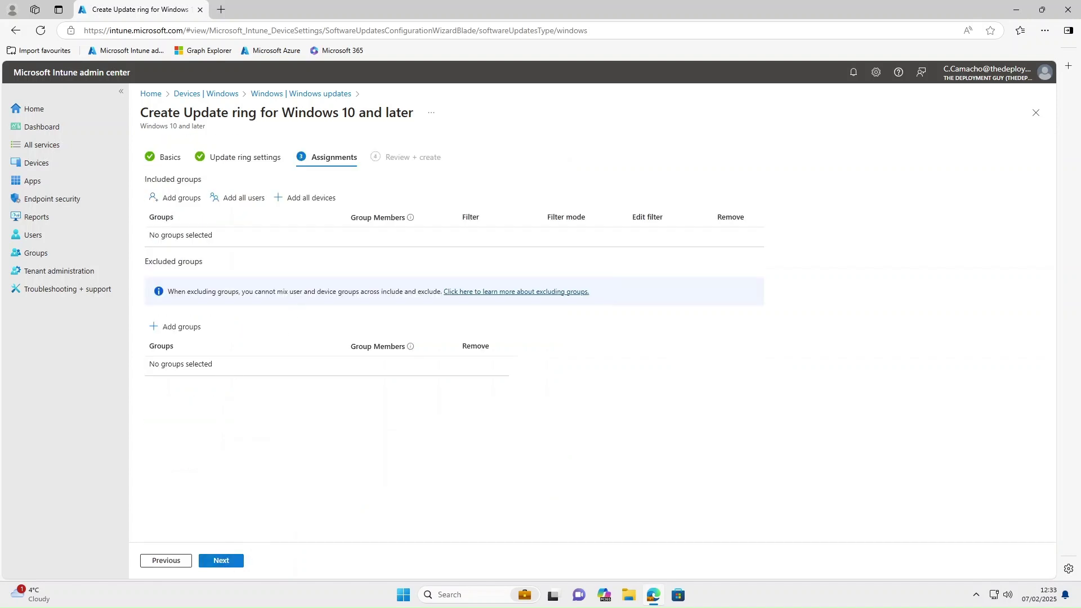
# Step: Include the Windows - UpdateRing 1 - Pilot group and create the ring
pyautogui.click(171, 198)
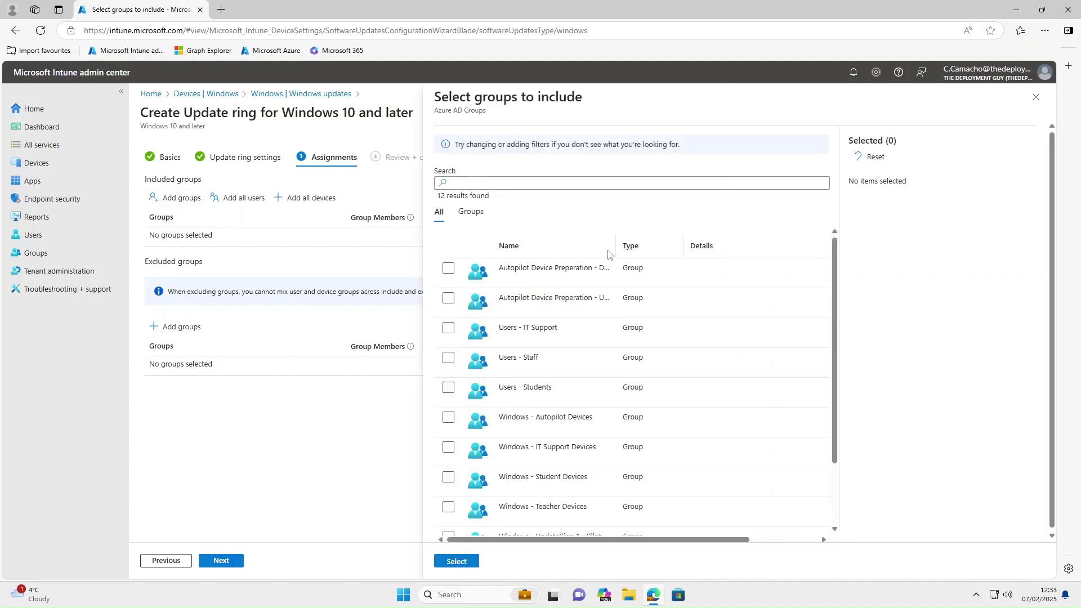
pyautogui.scroll(-2, 608, 253)
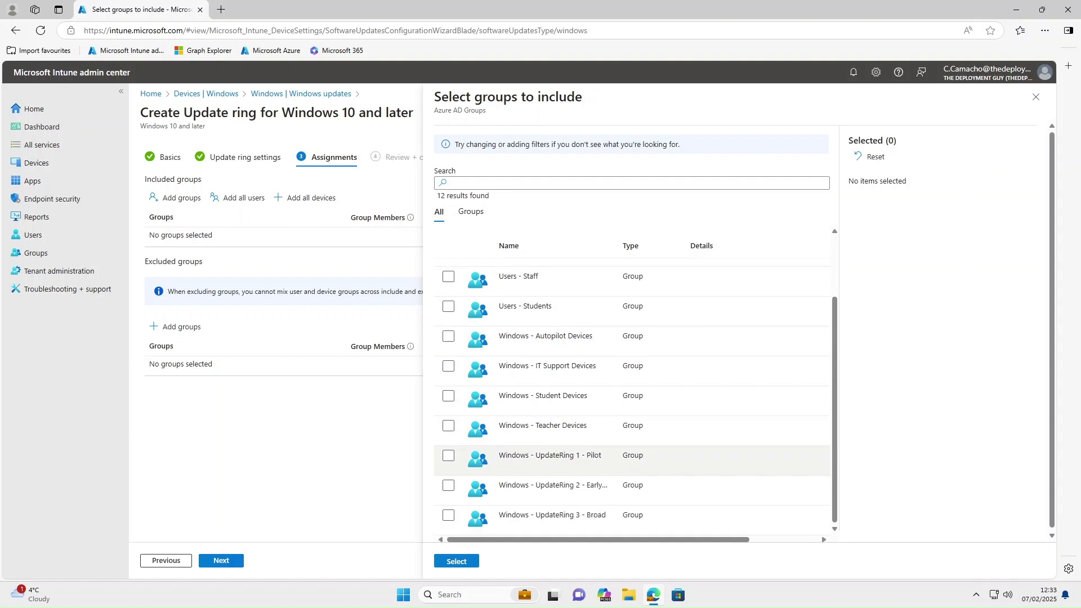
pyautogui.click(448, 457)
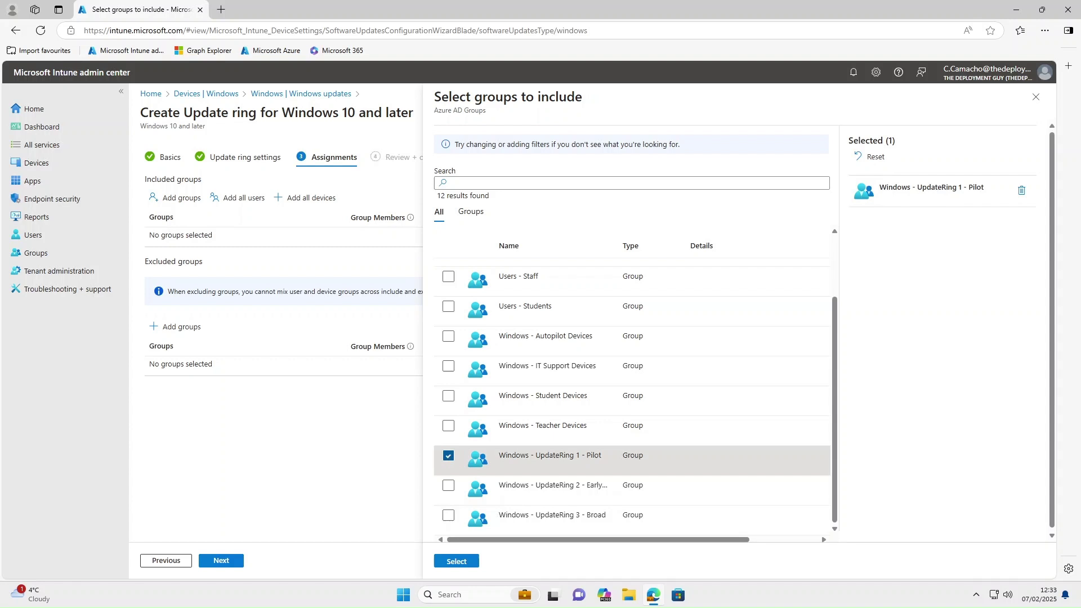
pyautogui.click(457, 561)
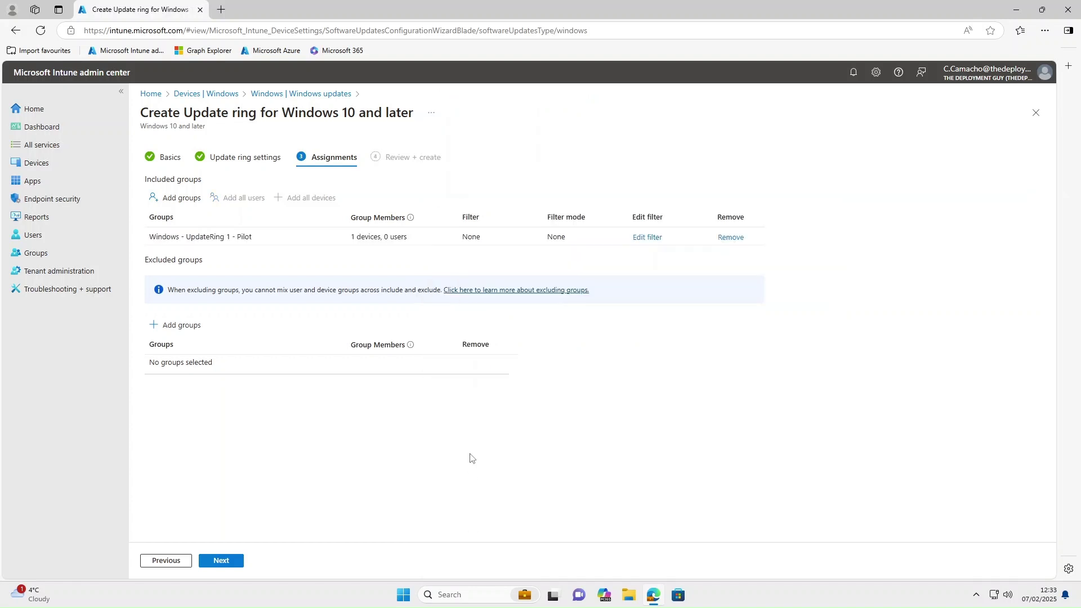
pyautogui.click(222, 561)
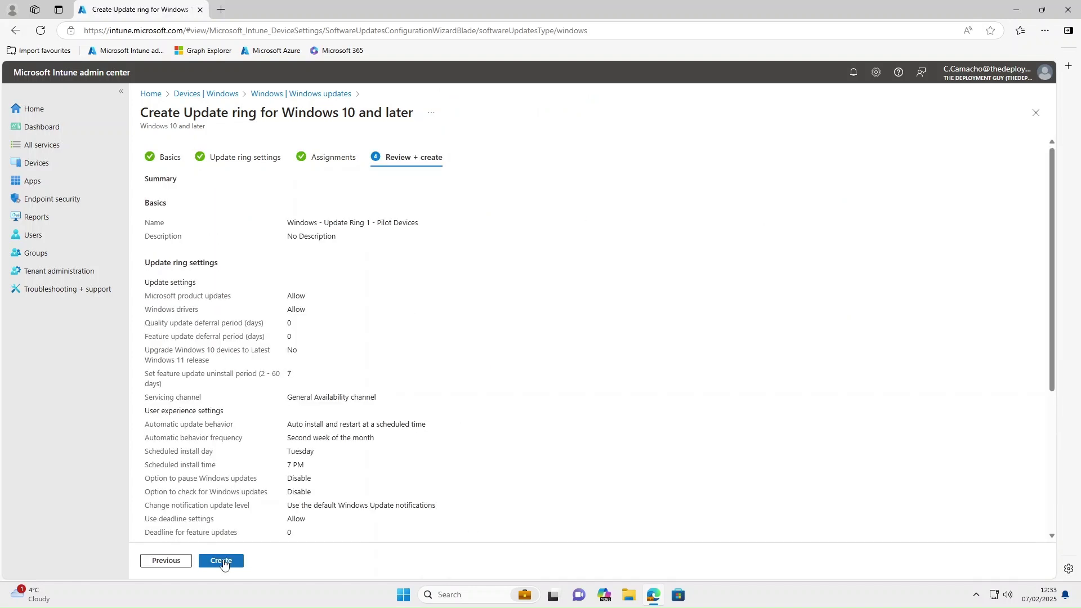
pyautogui.click(222, 560)
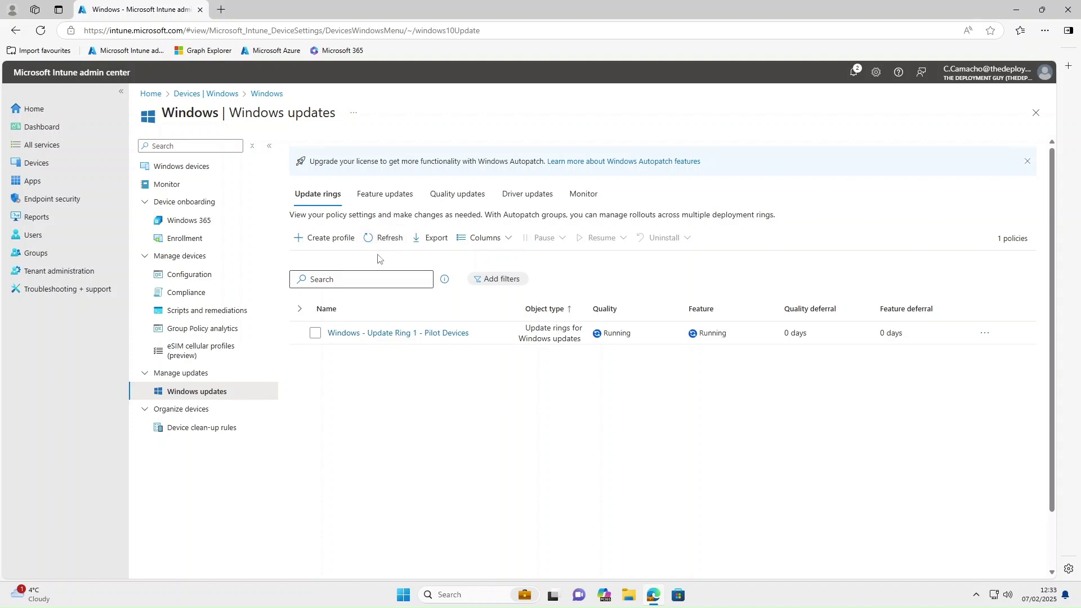
# Step: Pause and then resume feature updates on the Pilot Devices ring, confirming each time
pyautogui.click(319, 334)
pyautogui.click(561, 244)
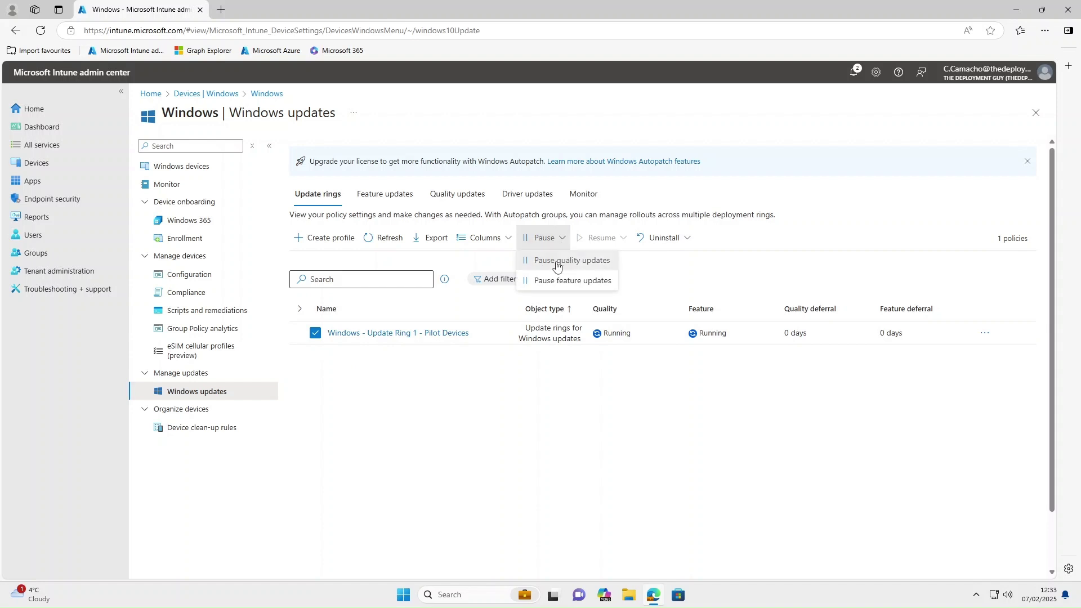
pyautogui.click(572, 280)
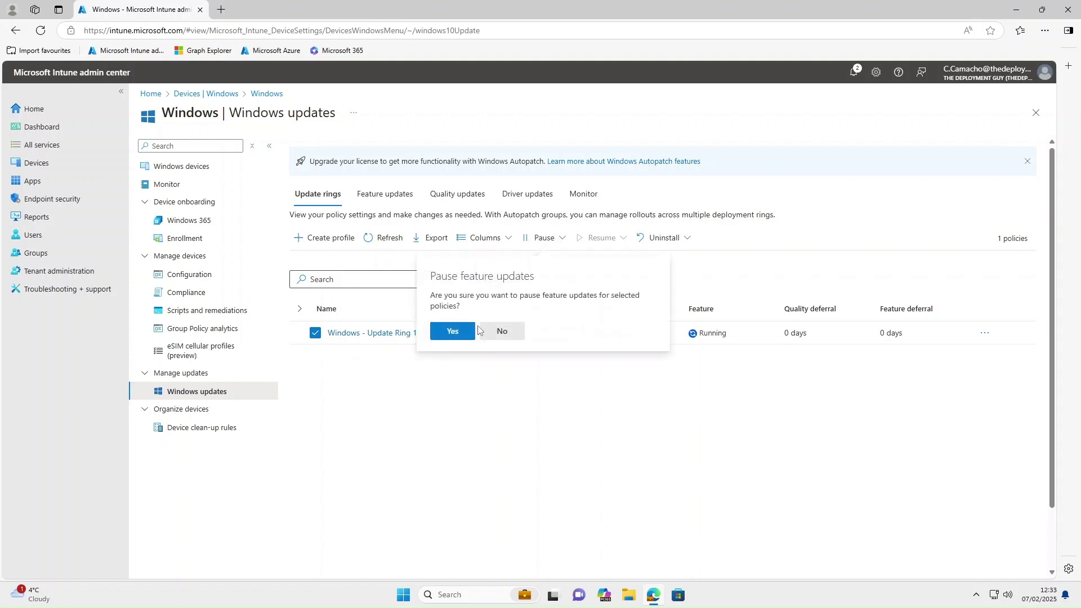
pyautogui.click(453, 331)
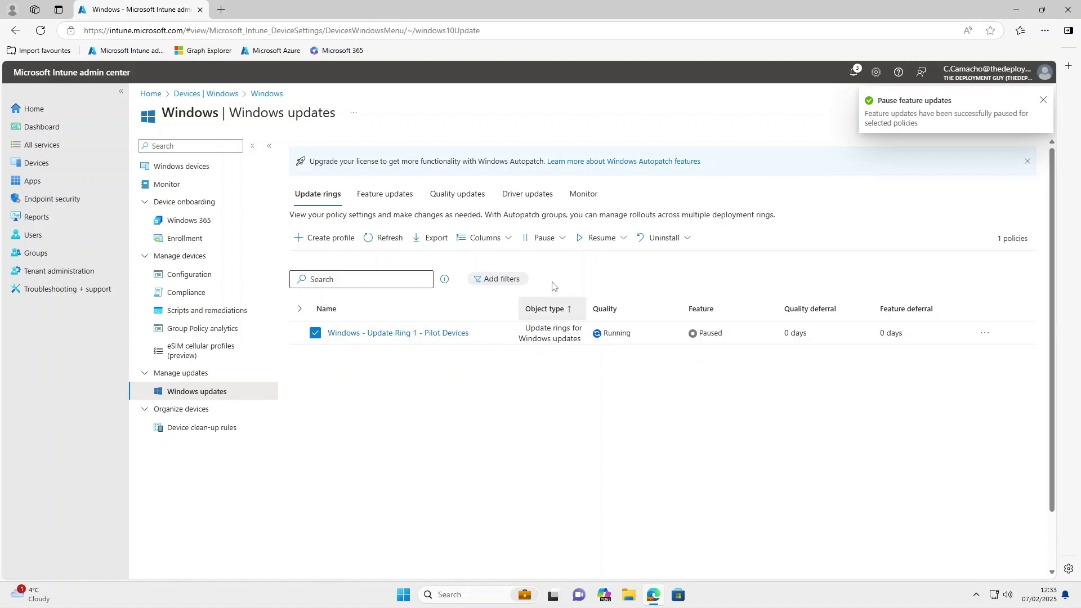
pyautogui.click(623, 239)
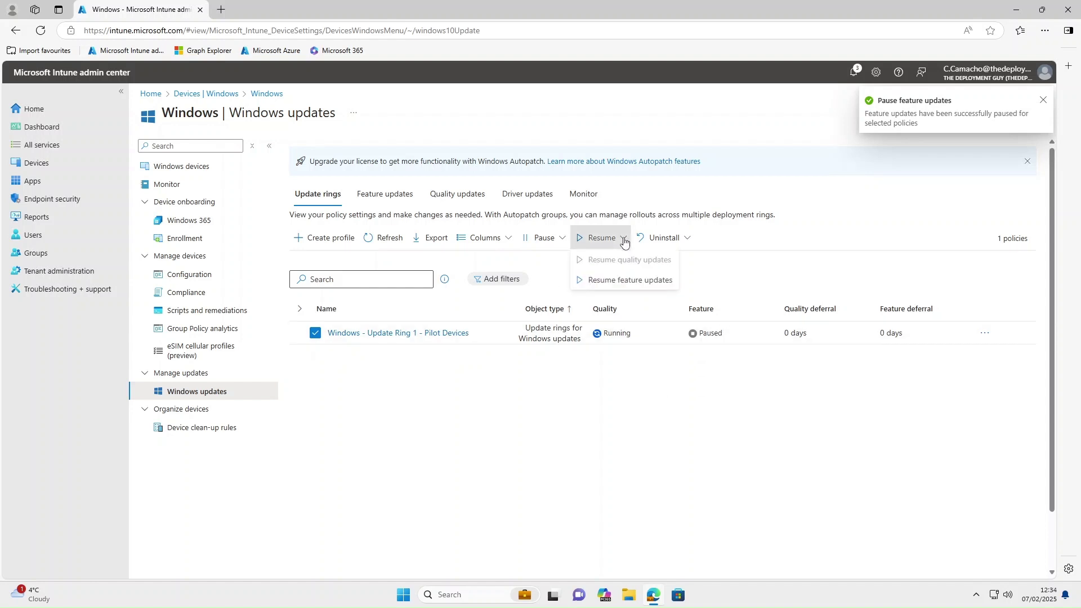
pyautogui.click(605, 286)
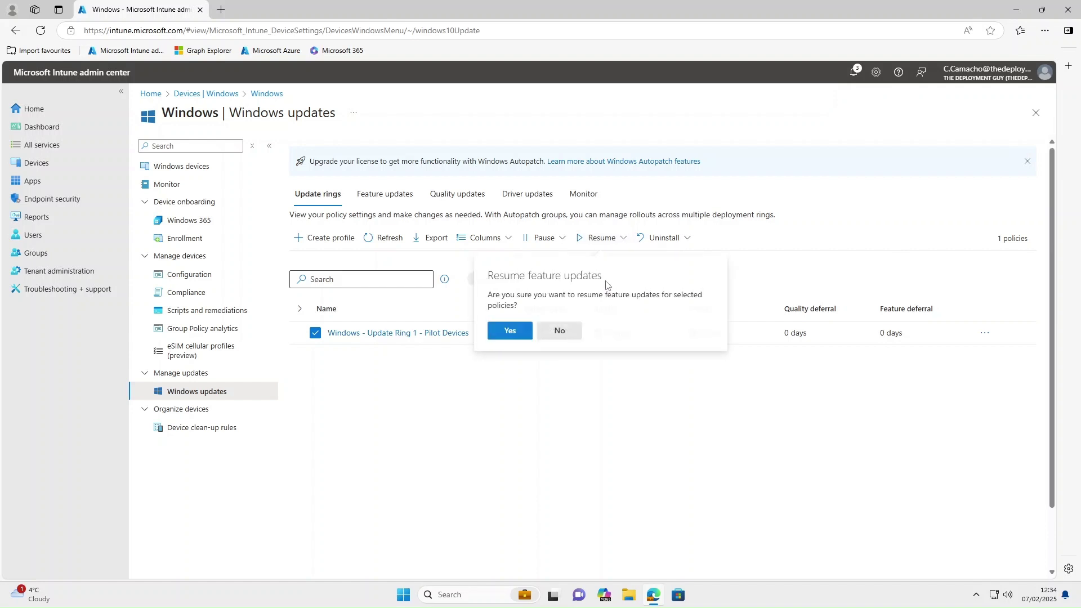
pyautogui.click(509, 331)
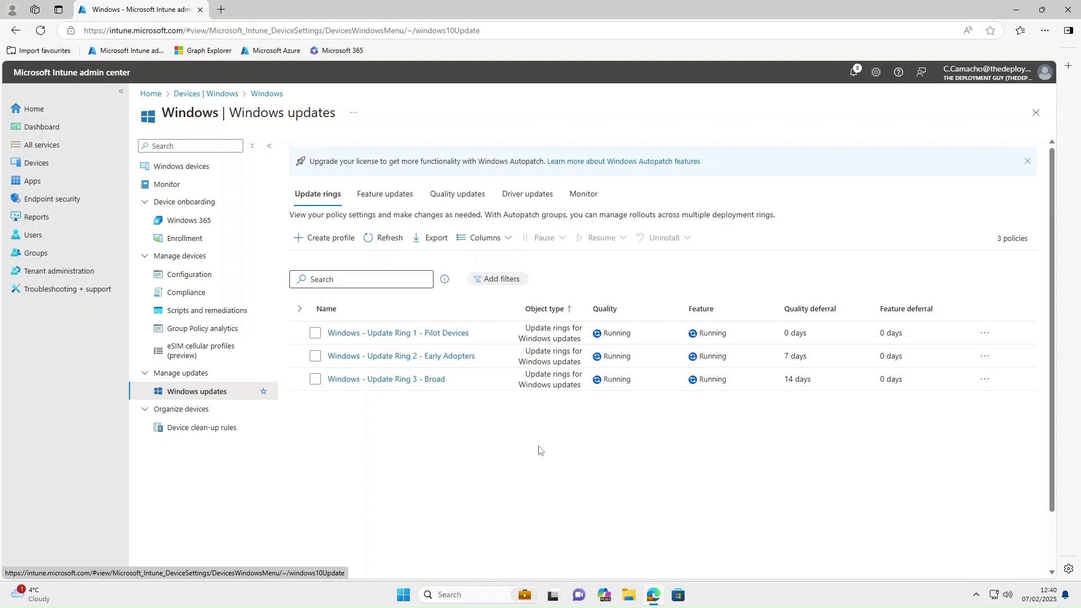
pyautogui.click(444, 356)
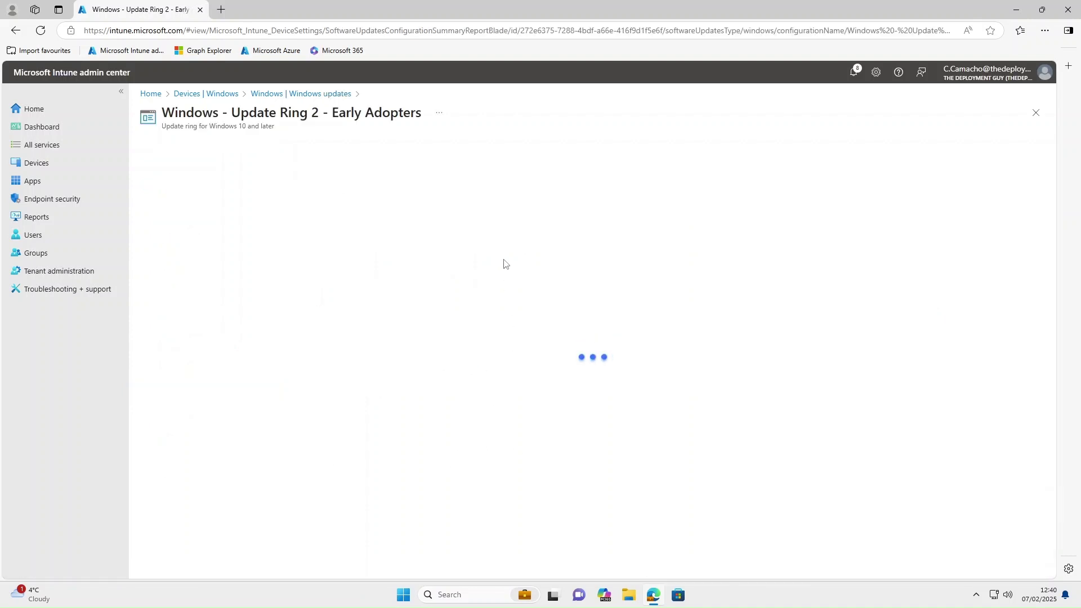
pyautogui.scroll(-5, 277, 315)
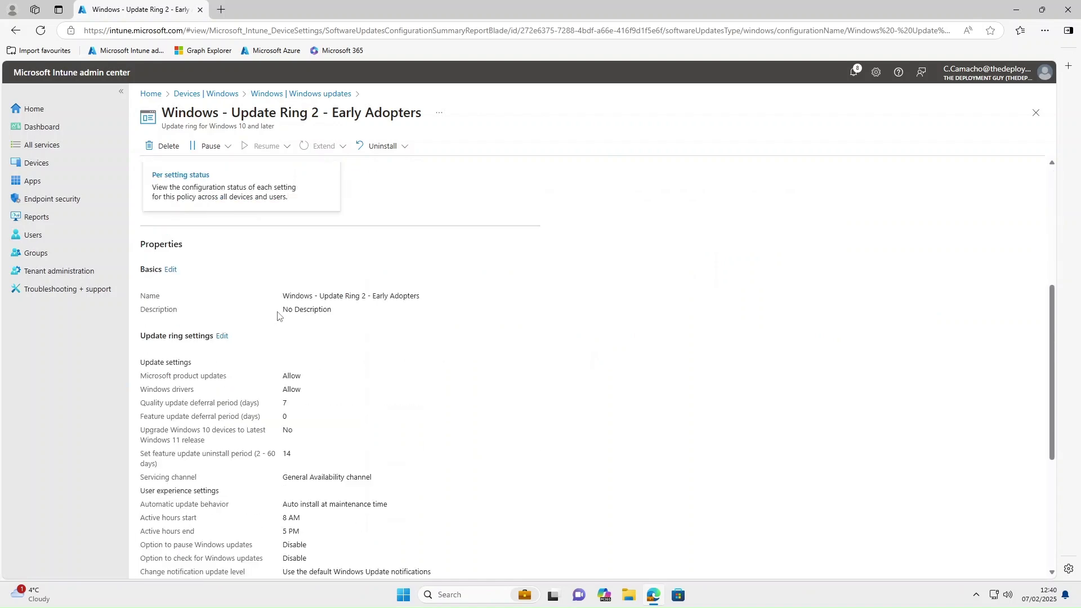
pyautogui.scroll(-1, 278, 316)
pyautogui.click(221, 281)
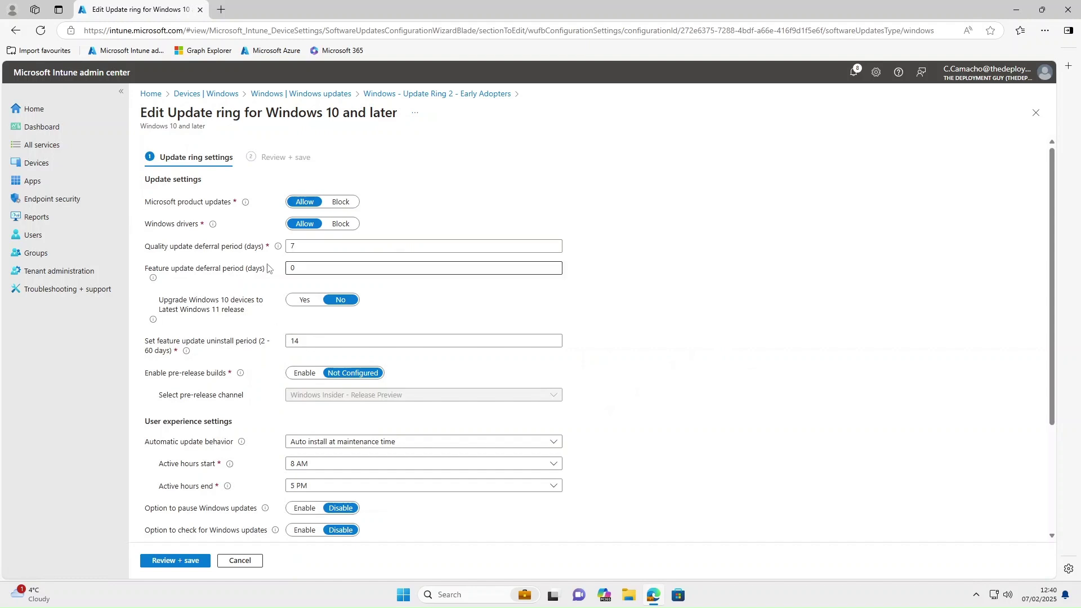
pyautogui.doubleClick(292, 268)
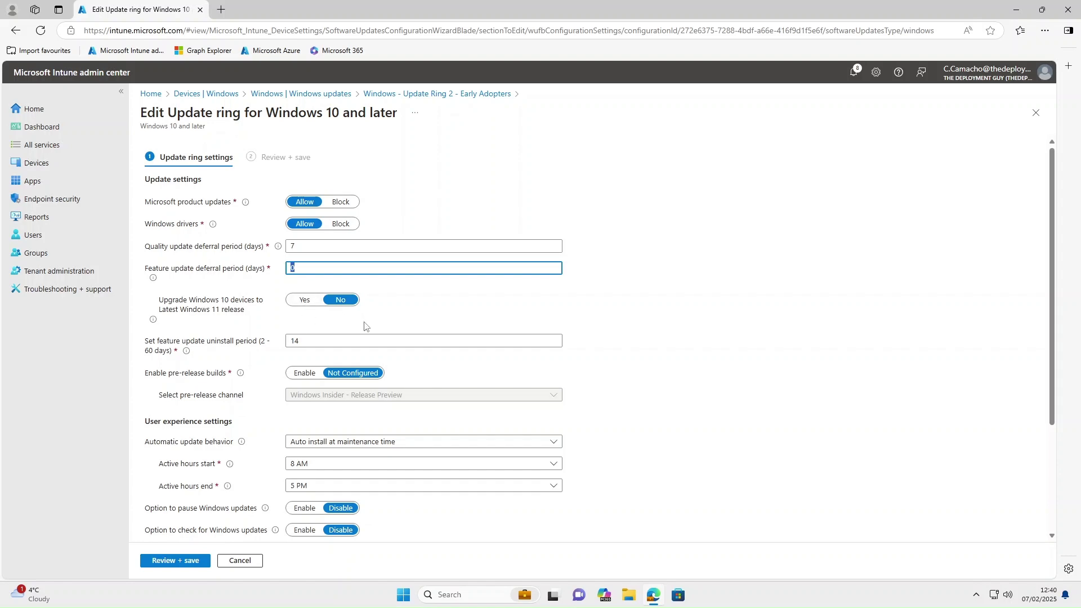
pyautogui.scroll(-3, 364, 326)
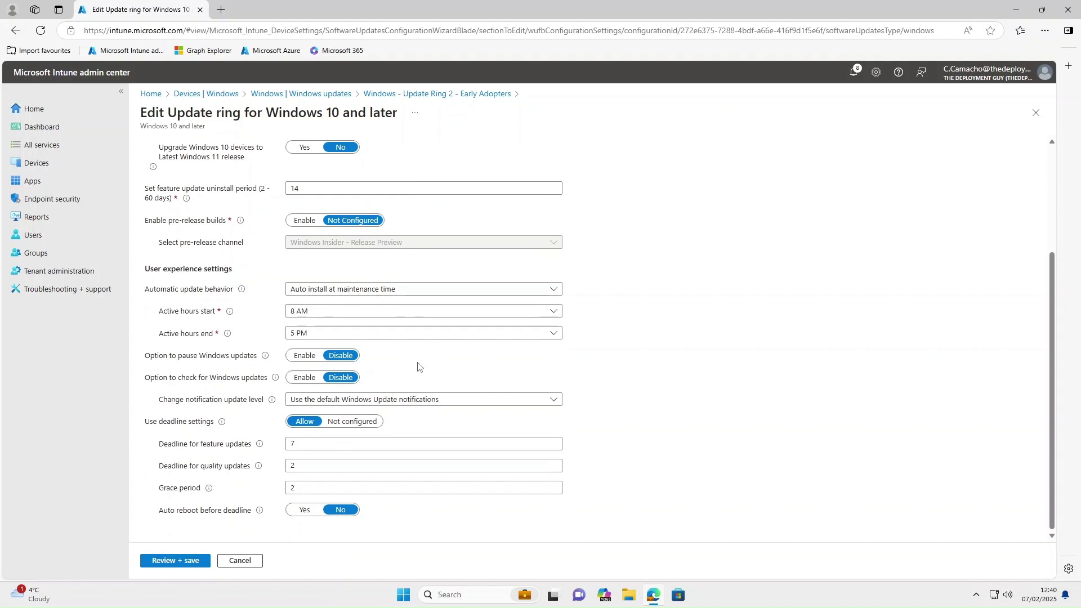
pyautogui.click(234, 560)
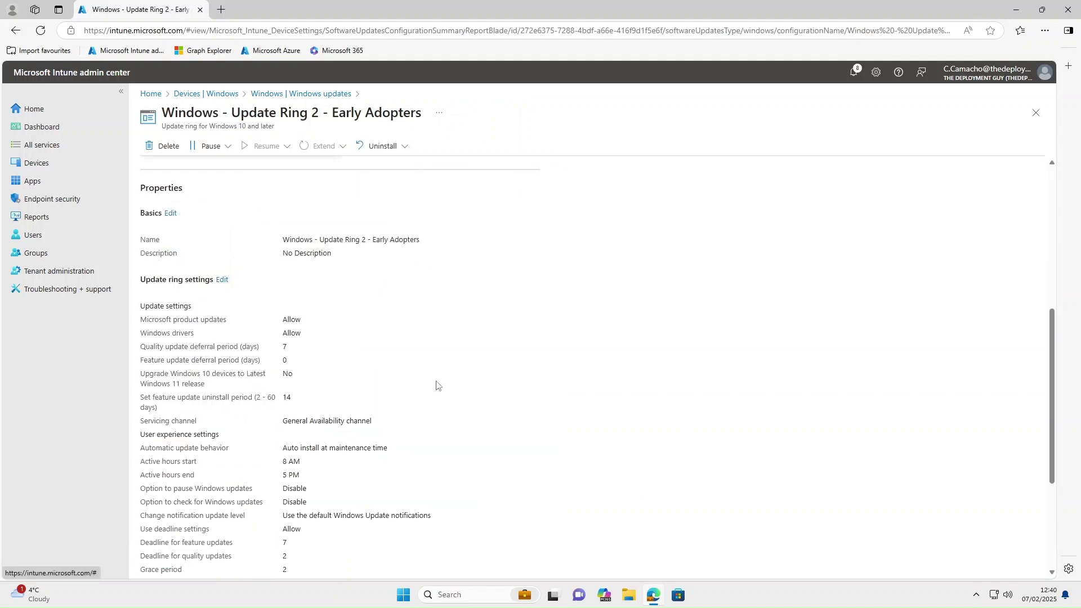
pyautogui.click(263, 95)
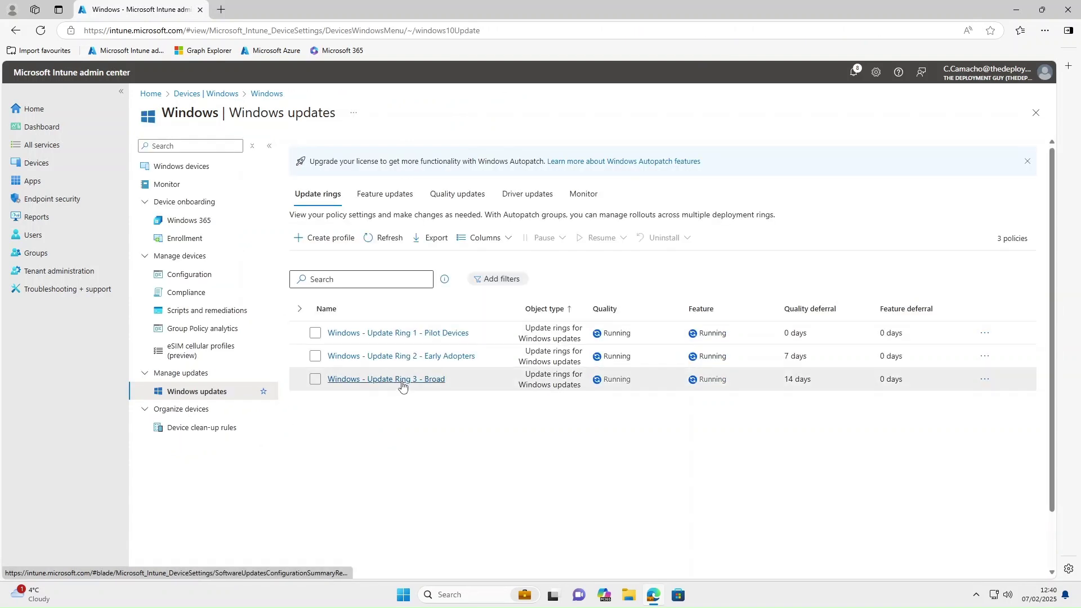
# Step: Review the Broad ring's deferral settings without saving, then return to Windows updates
pyautogui.click(402, 381)
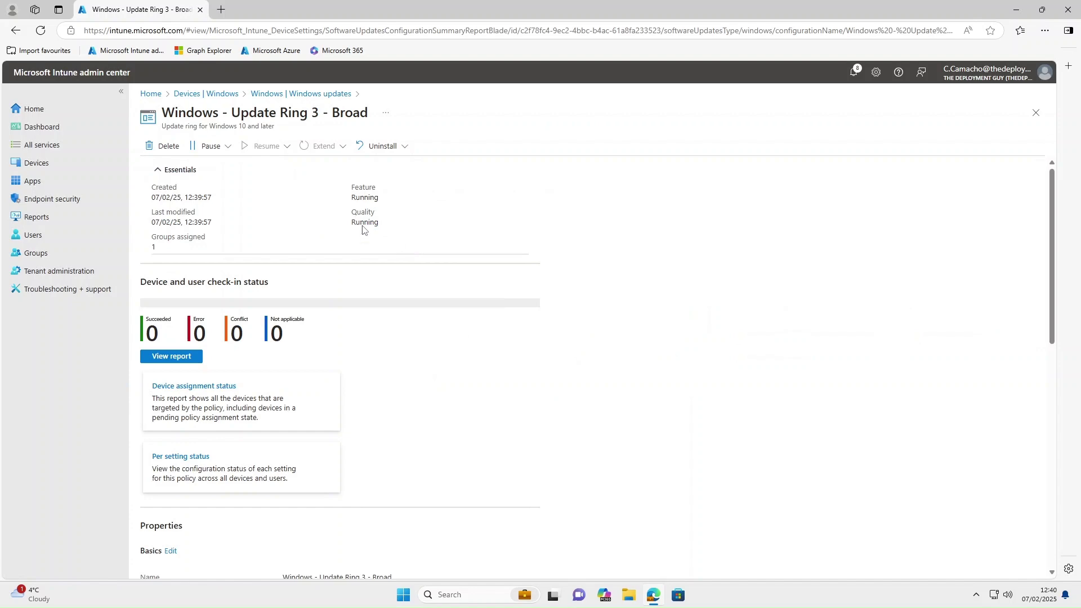
pyautogui.scroll(-4, 238, 343)
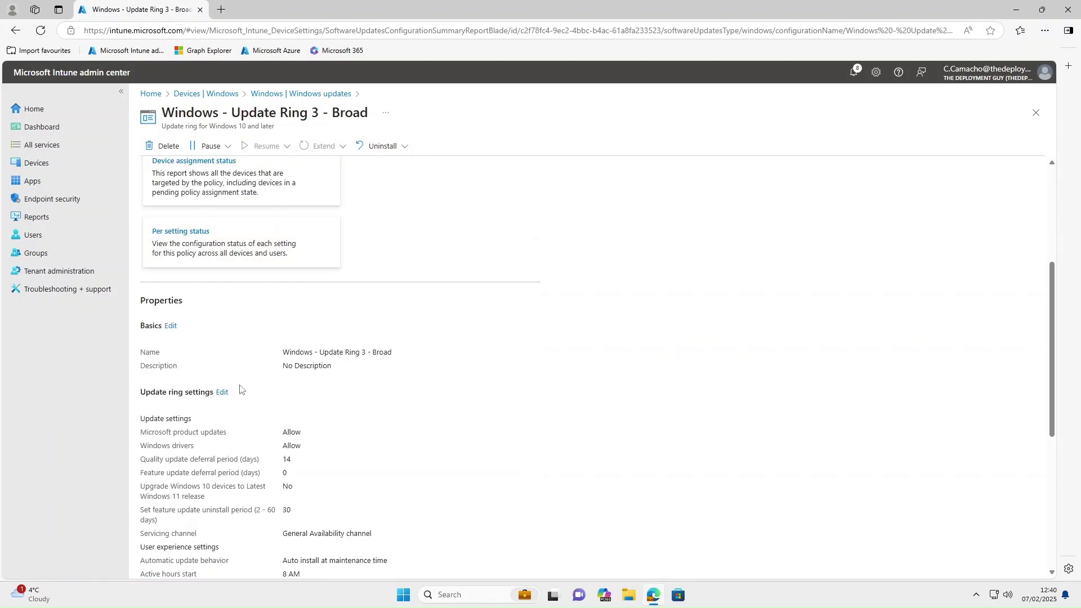
pyautogui.click(223, 393)
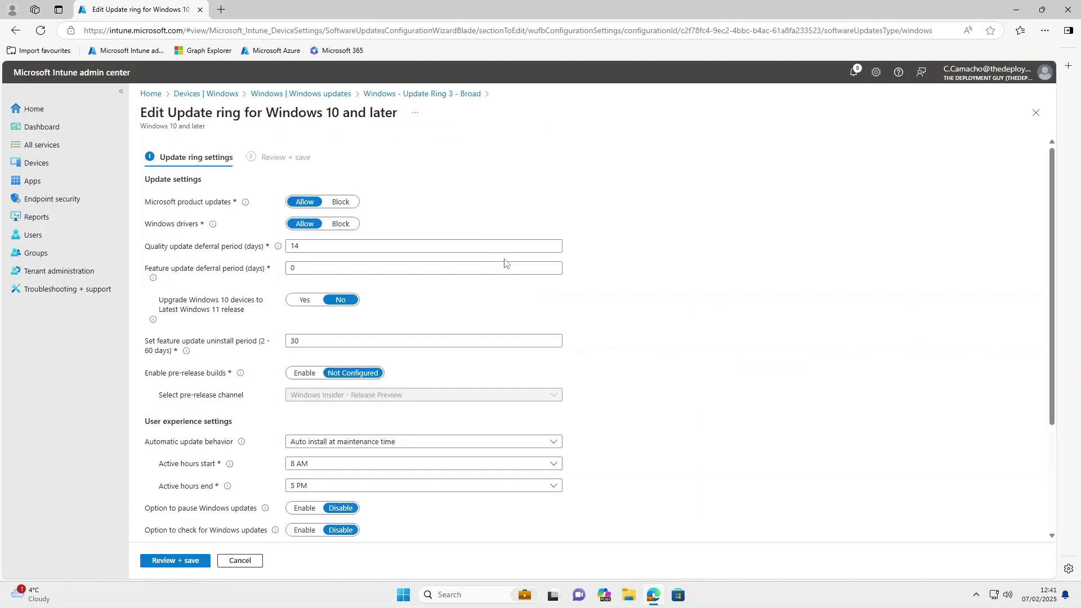
pyautogui.doubleClick(294, 246)
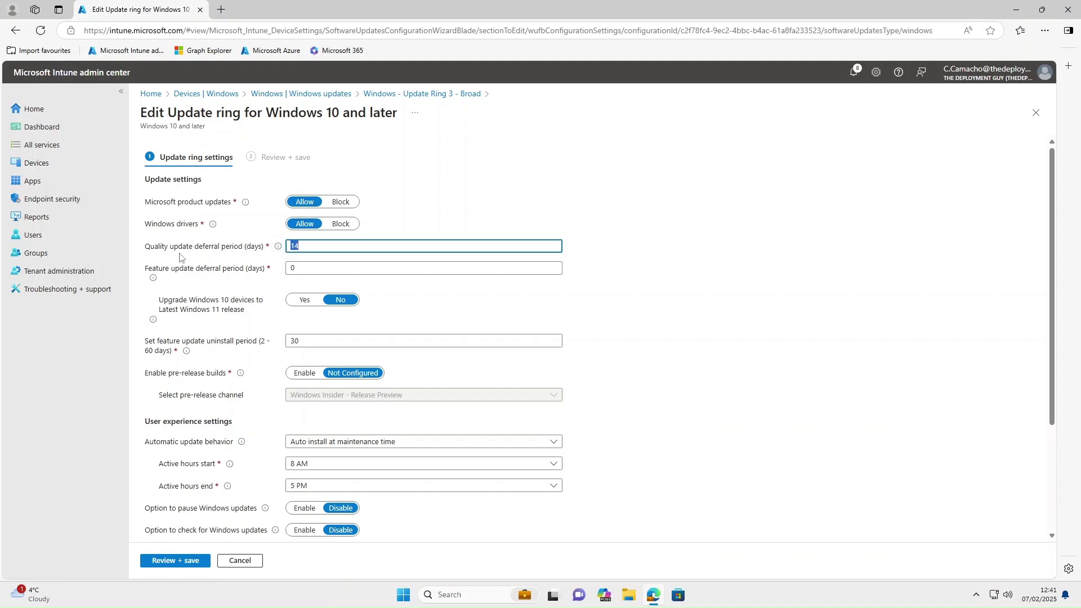
pyautogui.doubleClick(297, 267)
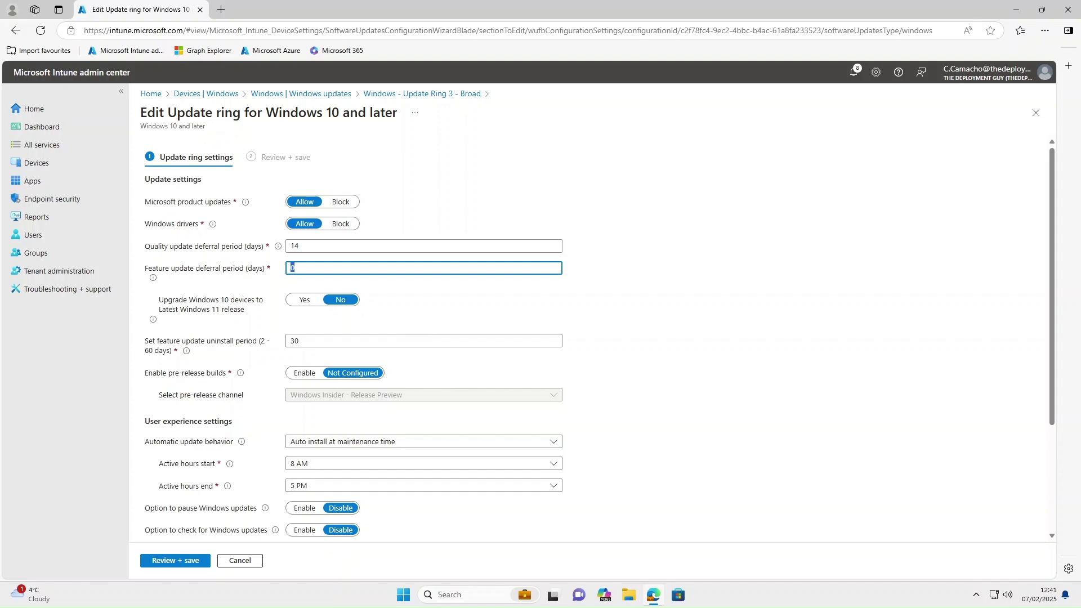
pyautogui.scroll(-1, 446, 364)
pyautogui.scroll(-1, 473, 370)
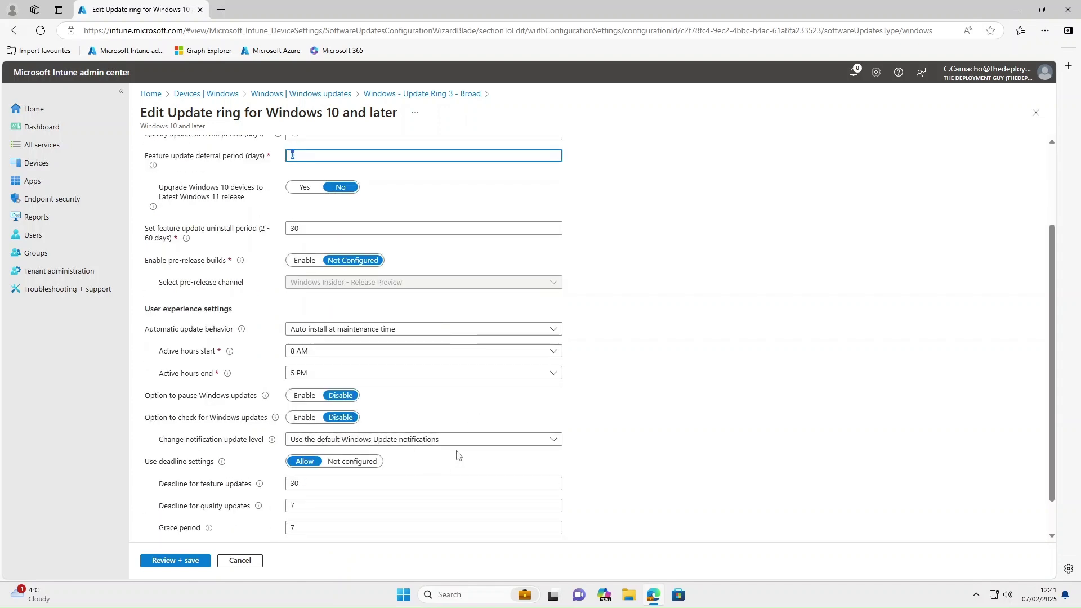
pyautogui.scroll(-1, 458, 454)
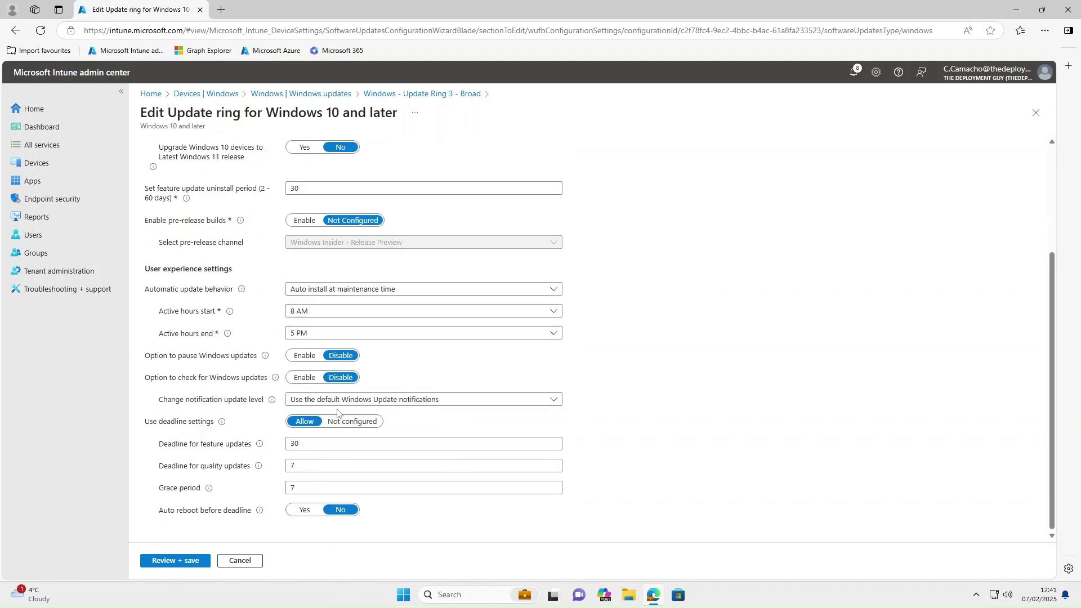
pyautogui.click(240, 560)
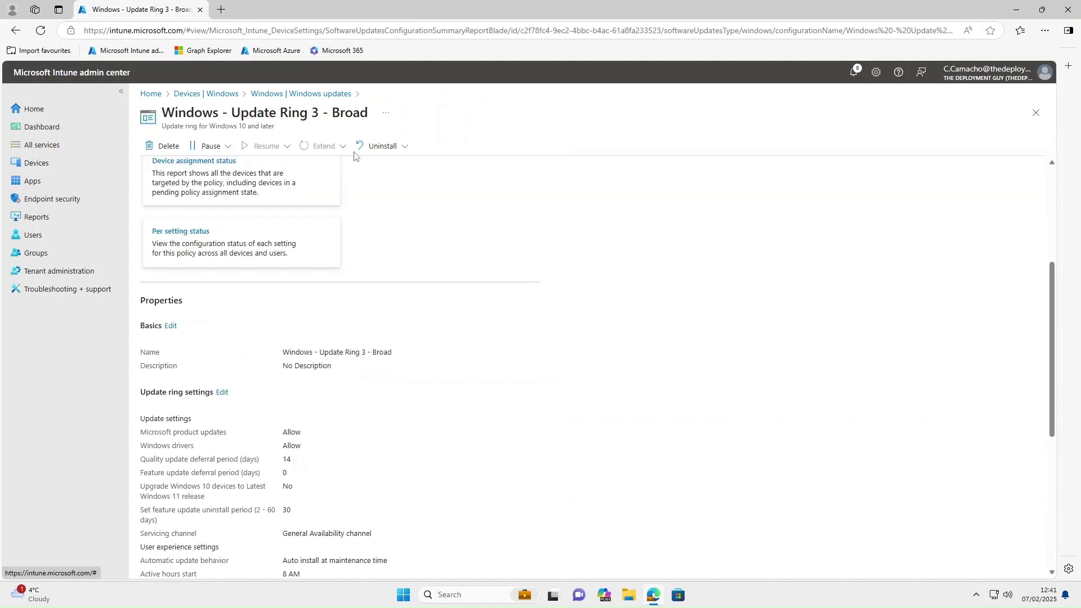
pyautogui.click(325, 95)
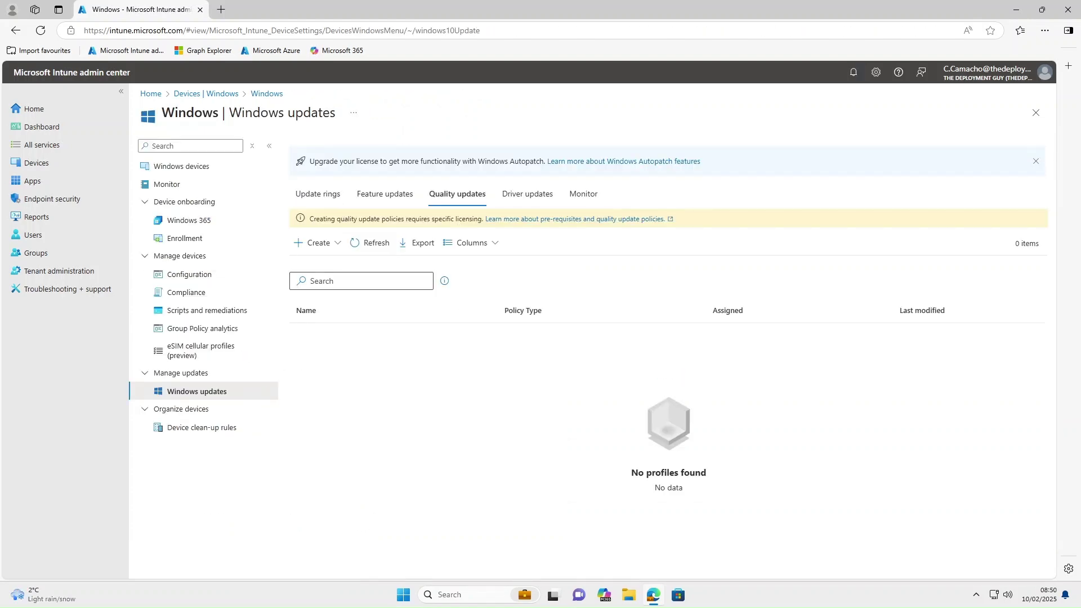
# Step: Browse quality update Create options and the Driver updates tab, then switch tenant directory
pyautogui.click(333, 243)
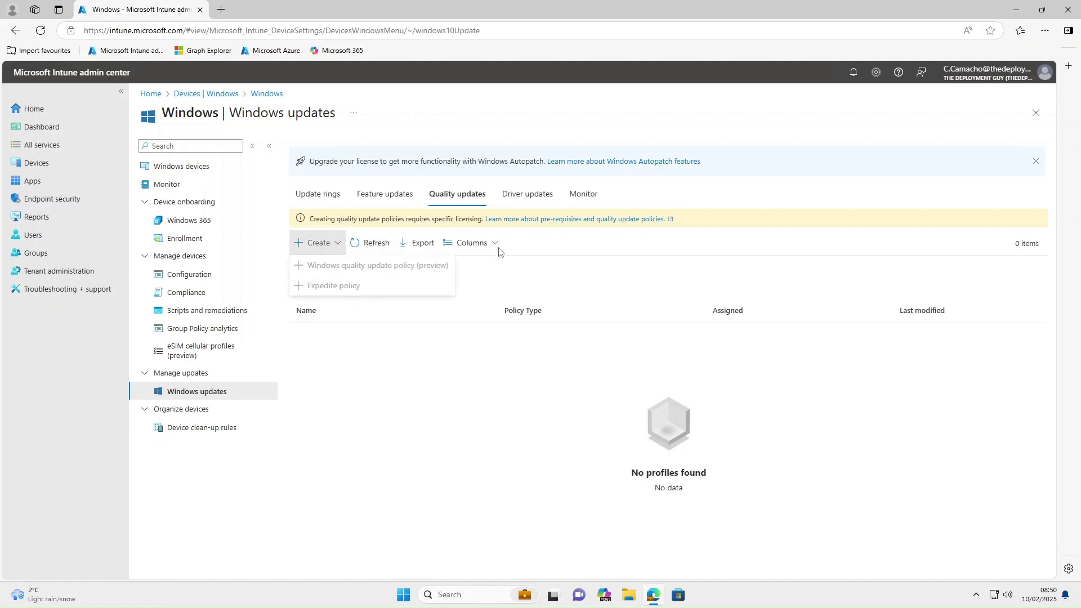
pyautogui.click(520, 194)
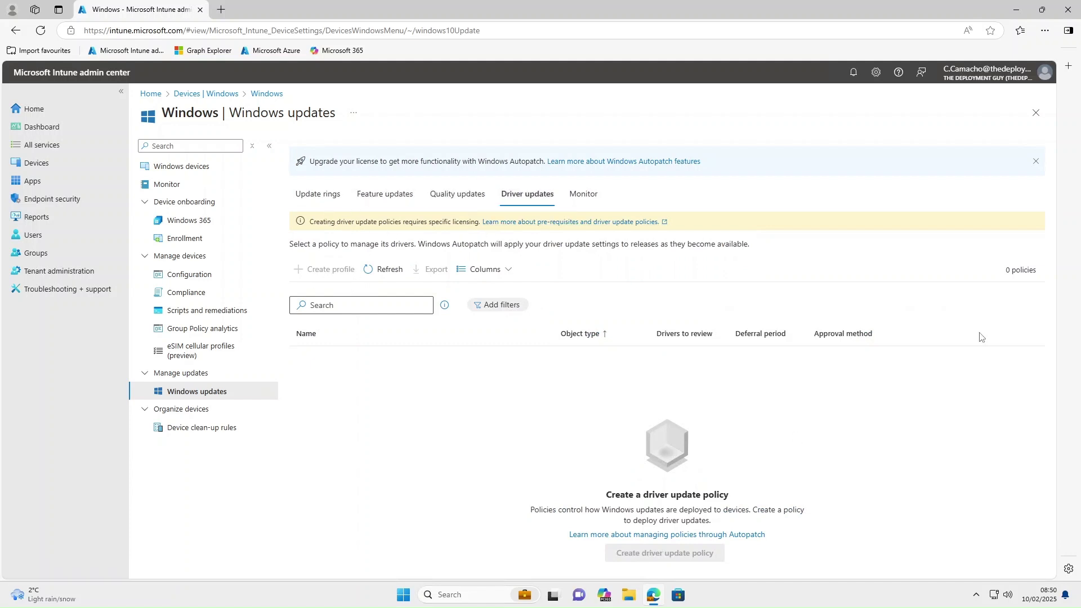
pyautogui.click(1019, 81)
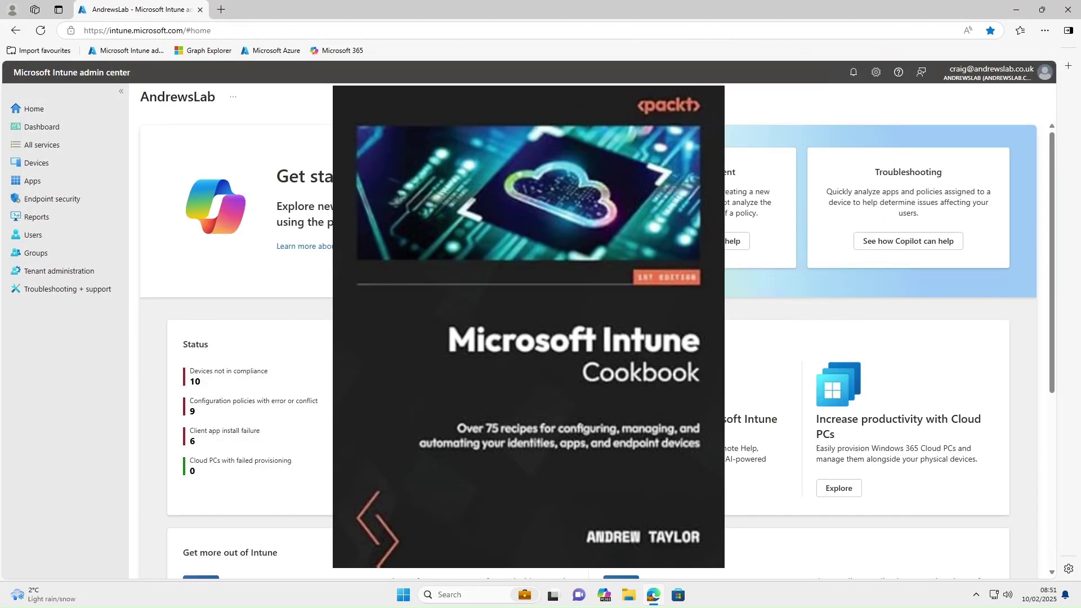
# Step: Go to Devices > Windows > Windows updates in the other tenant
pyautogui.click(45, 166)
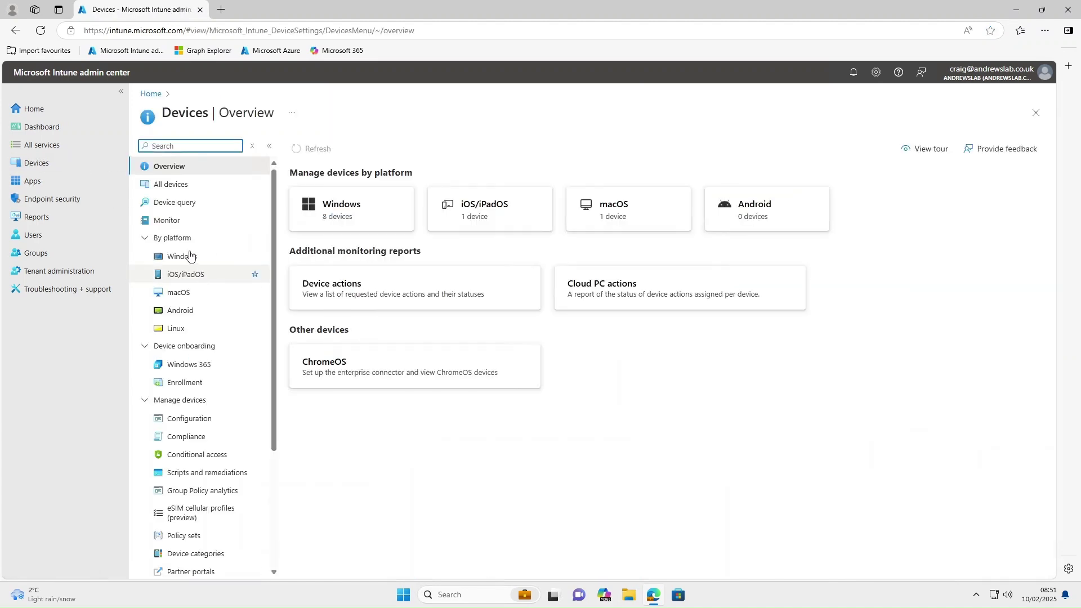
pyautogui.click(218, 256)
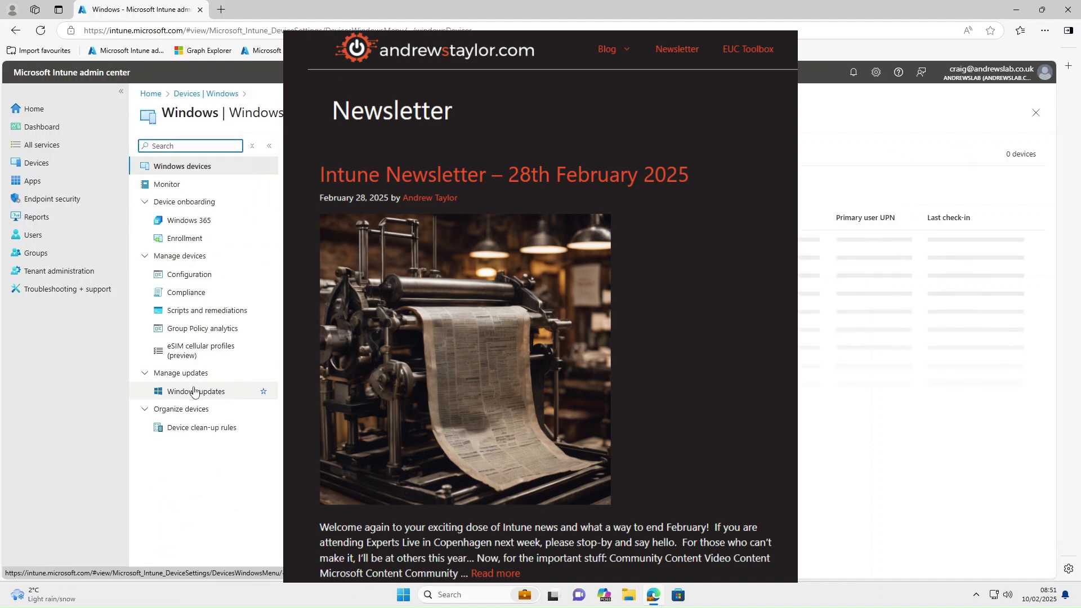
pyautogui.click(194, 391)
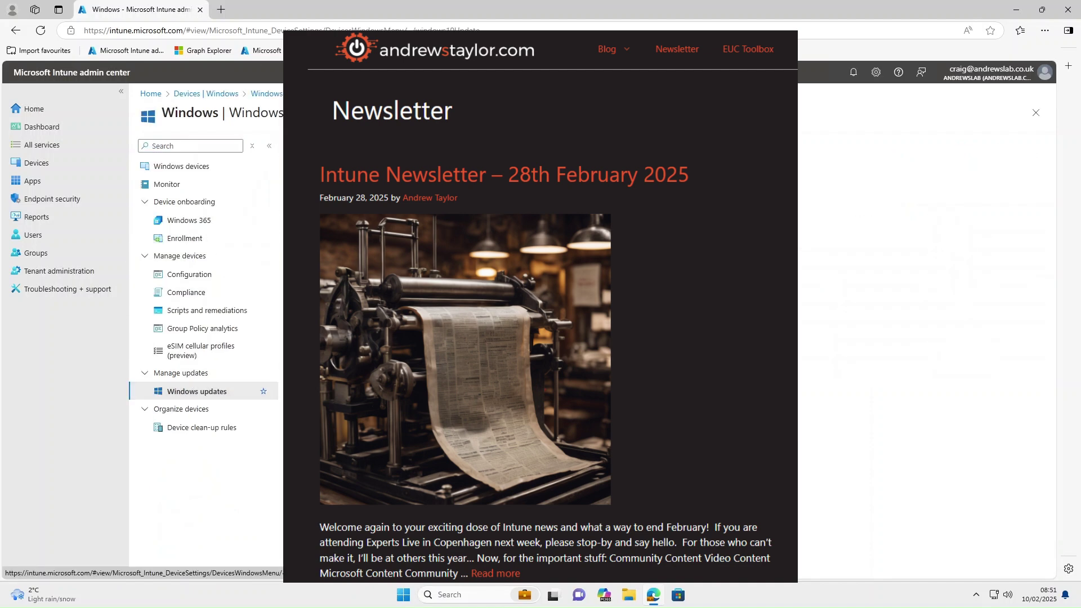